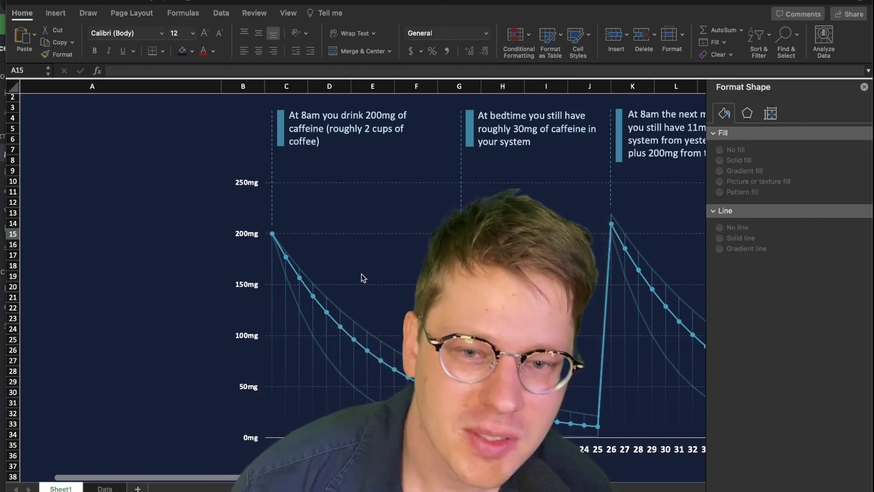
Switch to the Data sheet and look at the decay formula in D10
{"action": "scroll", "coordinate": [363, 277], "scroll_direction": "right", "scroll_amount": 10}
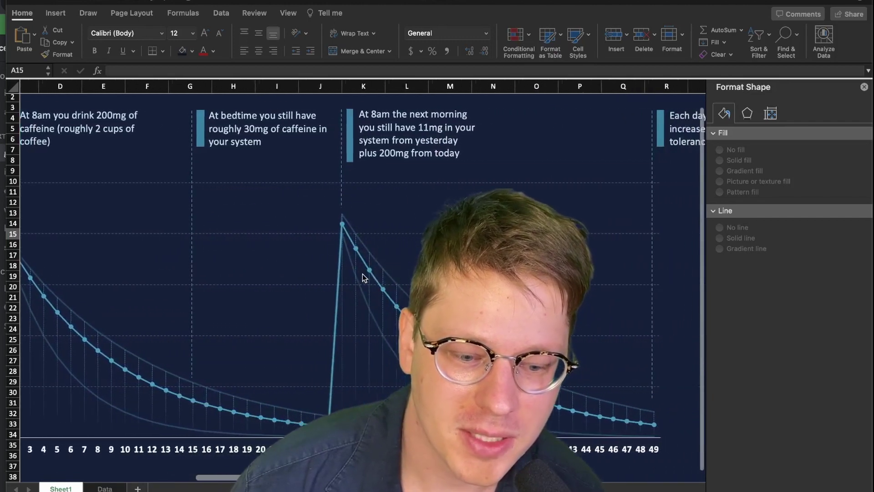
{"action": "scroll", "coordinate": [362, 274], "scroll_direction": "right", "scroll_amount": 10}
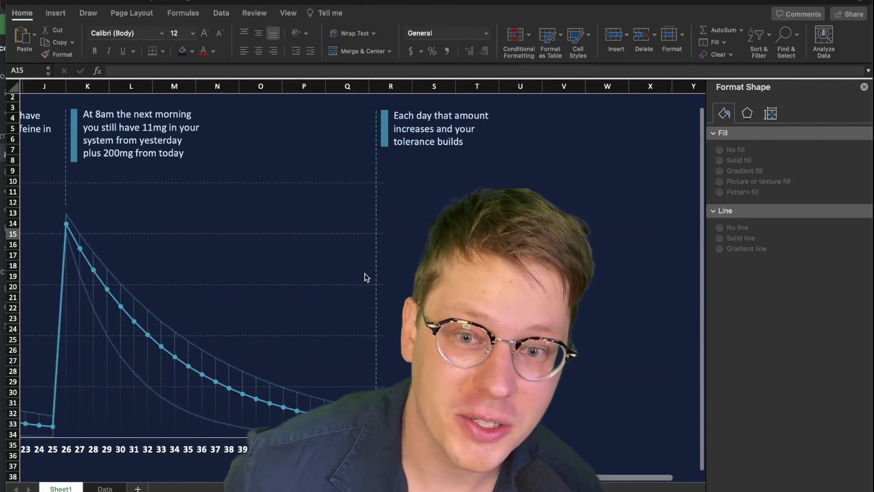
{"action": "scroll", "coordinate": [365, 275], "scroll_direction": "right", "scroll_amount": 3}
{"action": "scroll", "coordinate": [364, 277], "scroll_direction": "left", "scroll_amount": 5}
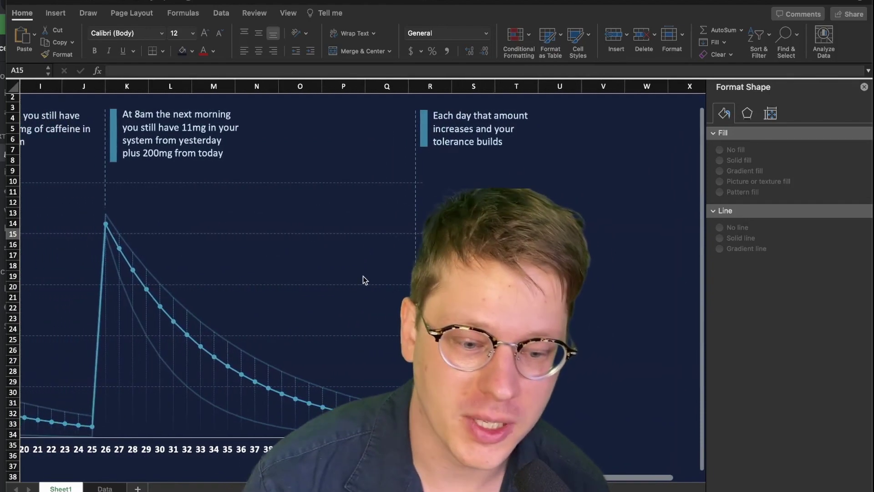
{"action": "scroll", "coordinate": [362, 276], "scroll_direction": "left", "scroll_amount": 3}
{"action": "key", "text": "ctrl+Page_Down"}
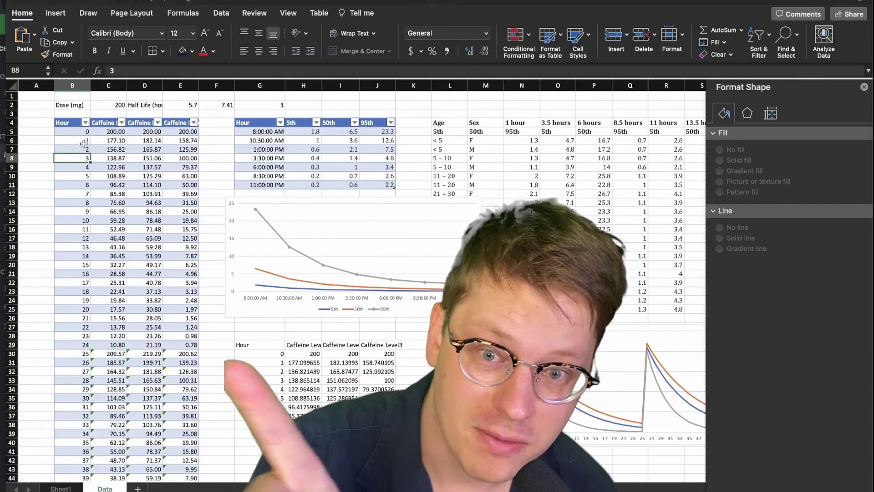
{"action": "left_click", "coordinate": [147, 174]}
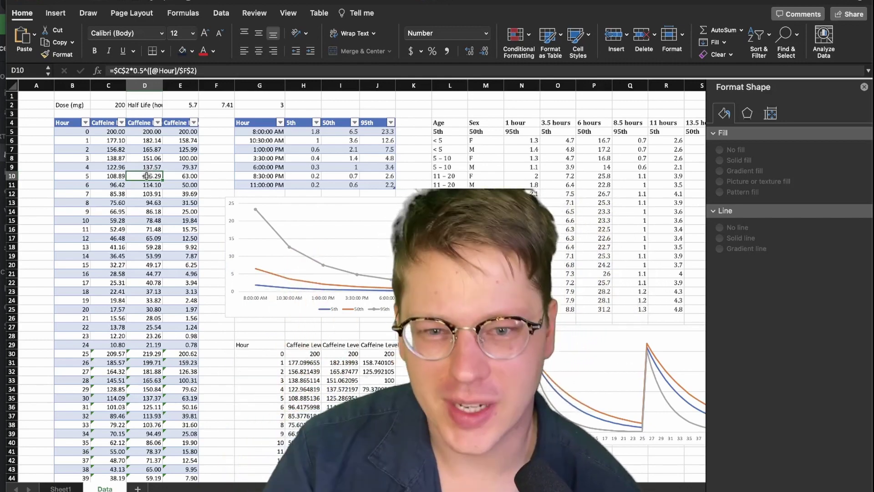
Inspect the formulas in C5 and F2 without changing them
{"action": "double_click", "coordinate": [112, 129]}
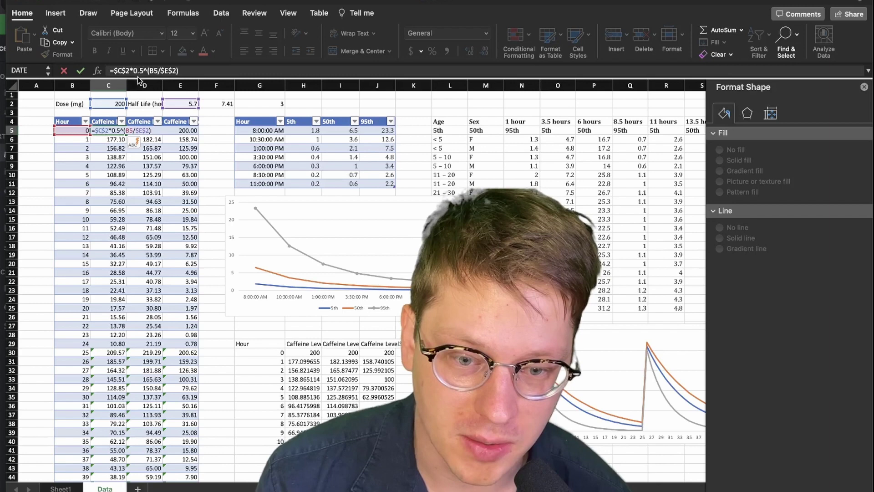
{"action": "key", "text": "Return"}
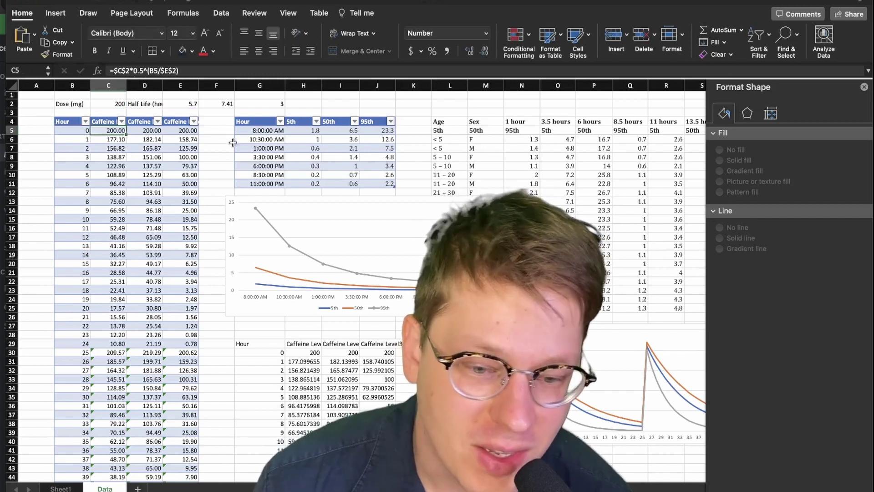
{"action": "left_click", "coordinate": [182, 104]}
{"action": "left_click", "coordinate": [217, 103]}
{"action": "double_click", "coordinate": [223, 104]}
{"action": "key", "text": "Escape"}
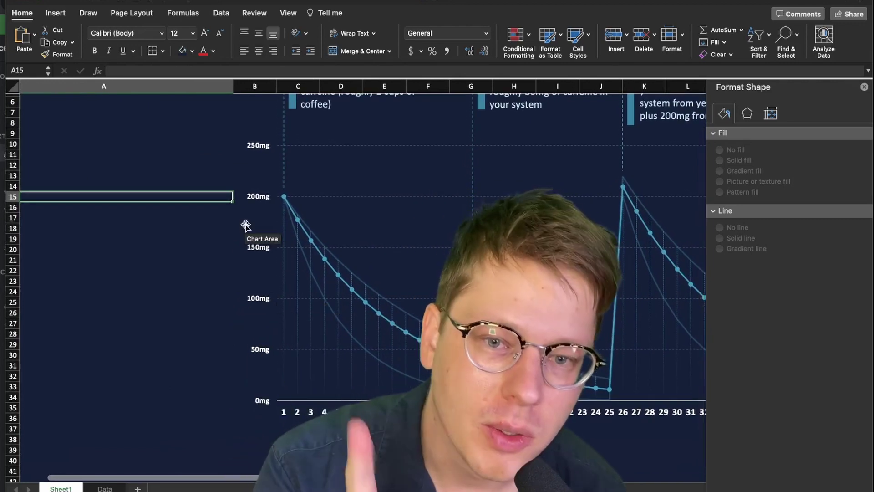
Scroll across the Sheet1 caffeine chart to review its drop lines and four narrative callouts
{"action": "scroll", "coordinate": [250, 213], "scroll_direction": "down", "scroll_amount": 1}
{"action": "scroll", "coordinate": [255, 196], "scroll_direction": "up", "scroll_amount": 2}
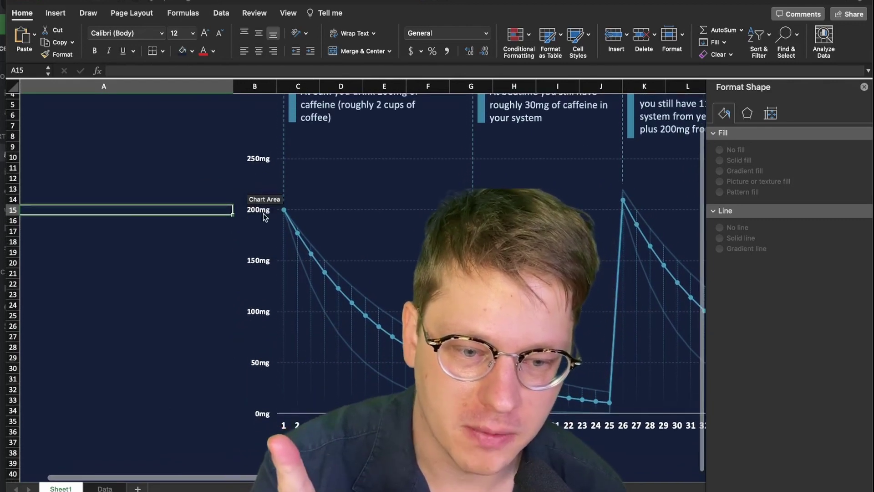
{"action": "scroll", "coordinate": [263, 216], "scroll_direction": "up", "scroll_amount": 3}
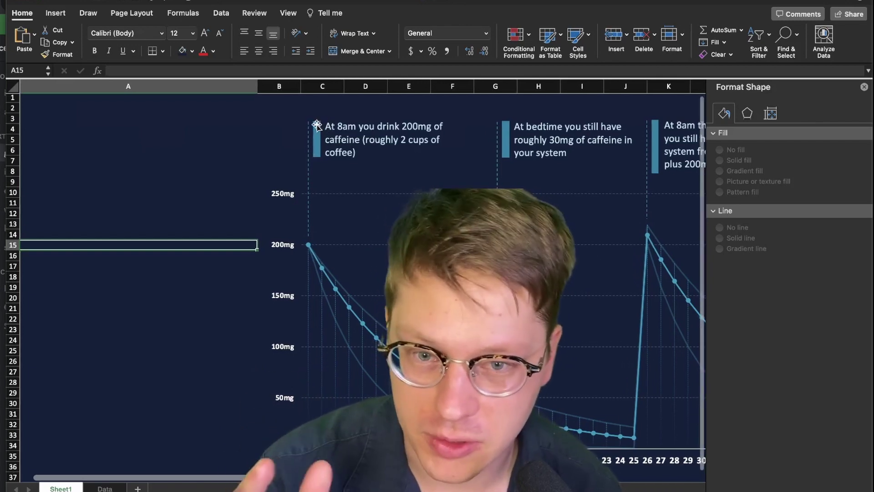
{"action": "scroll", "coordinate": [317, 125], "scroll_direction": "down", "scroll_amount": 3}
{"action": "scroll", "coordinate": [317, 125], "scroll_direction": "right", "scroll_amount": 2}
{"action": "scroll", "coordinate": [317, 125], "scroll_direction": "right", "scroll_amount": 5}
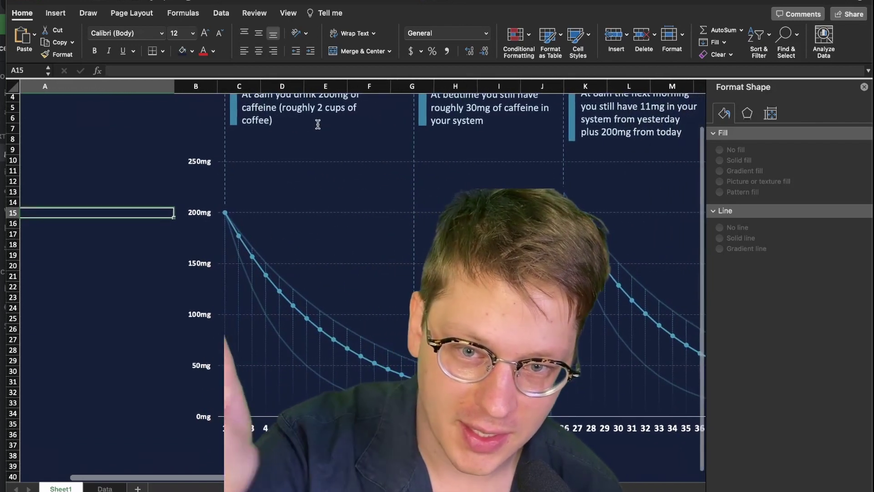
{"action": "scroll", "coordinate": [318, 125], "scroll_direction": "down", "scroll_amount": 2}
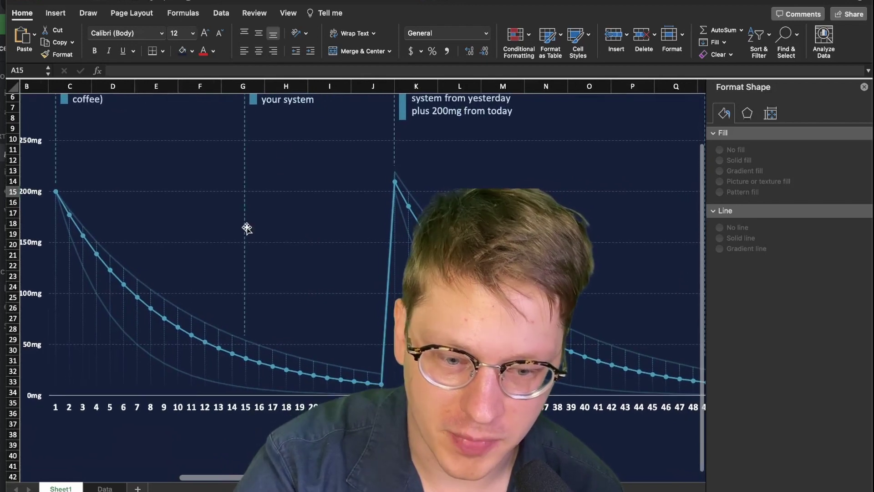
{"action": "scroll", "coordinate": [245, 228], "scroll_direction": "right", "scroll_amount": 2}
{"action": "scroll", "coordinate": [245, 228], "scroll_direction": "up", "scroll_amount": 3}
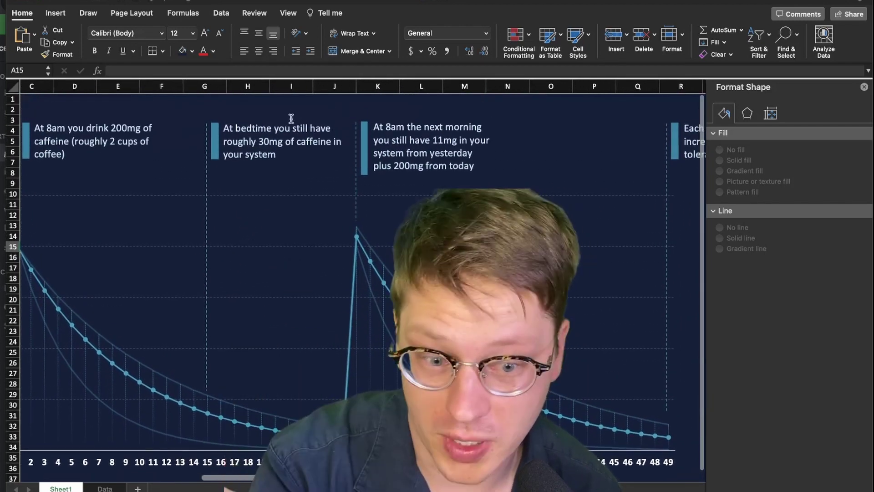
{"action": "scroll", "coordinate": [273, 150], "scroll_direction": "right", "scroll_amount": 1}
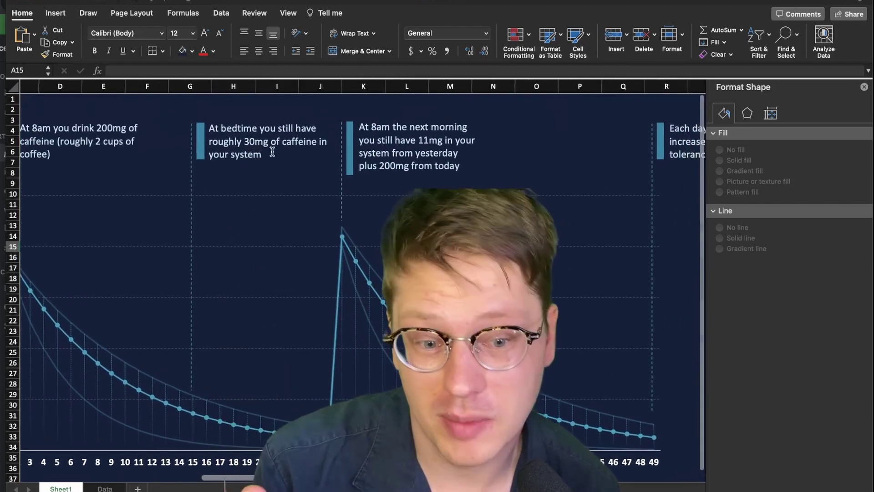
{"action": "scroll", "coordinate": [245, 191], "scroll_direction": "down", "scroll_amount": 1}
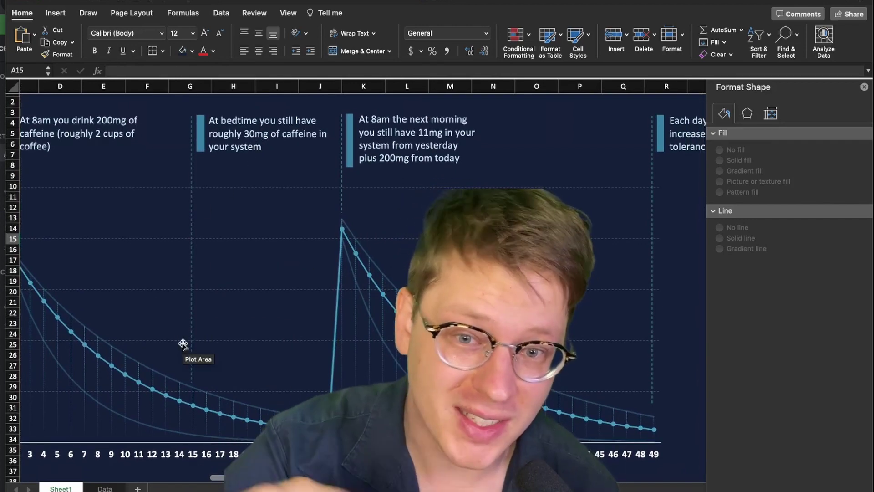
{"action": "scroll", "coordinate": [213, 310], "scroll_direction": "right", "scroll_amount": 3}
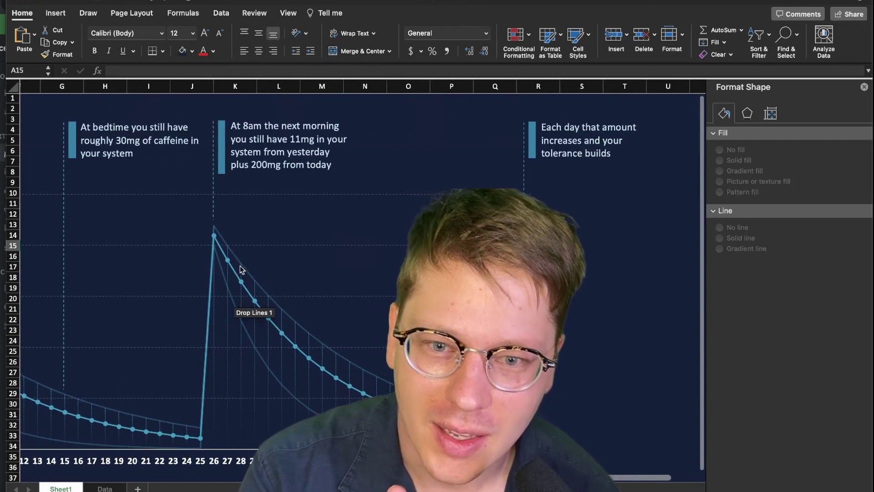
{"action": "scroll", "coordinate": [248, 133], "scroll_direction": "right", "scroll_amount": 1}
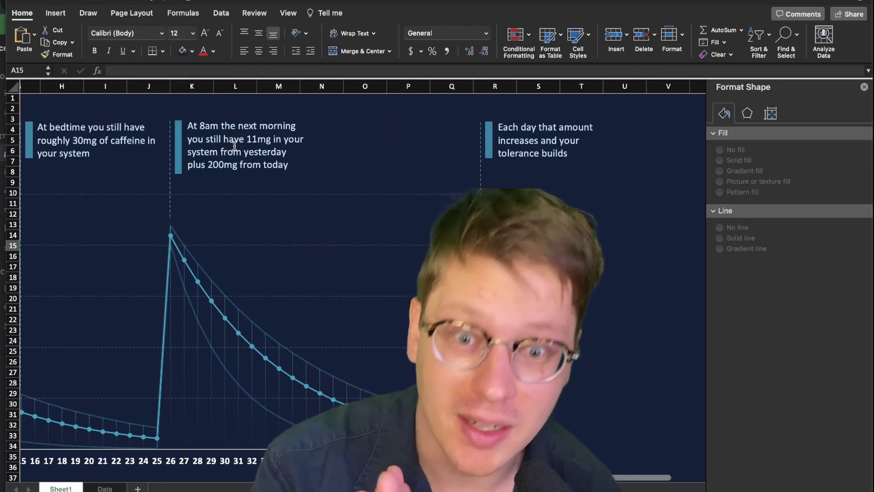
{"action": "scroll", "coordinate": [217, 163], "scroll_direction": "left", "scroll_amount": 6}
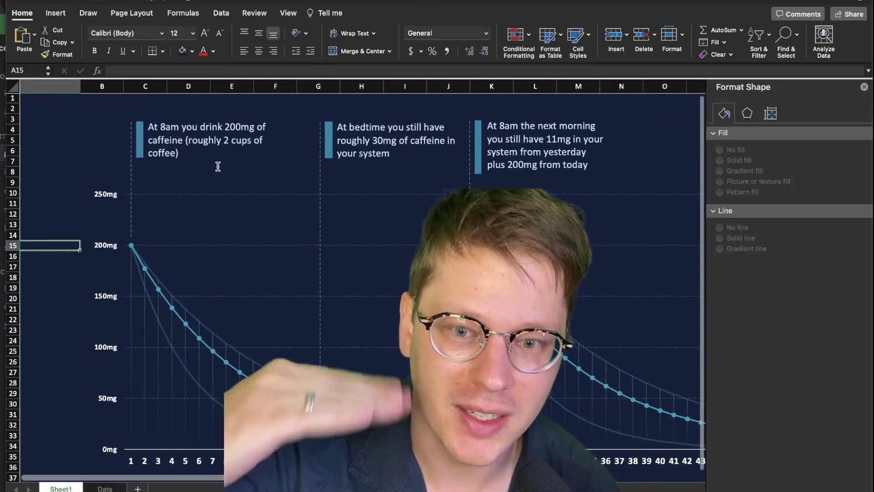
{"action": "scroll", "coordinate": [218, 166], "scroll_direction": "right", "scroll_amount": 5}
{"action": "scroll", "coordinate": [287, 142], "scroll_direction": "right", "scroll_amount": 7}
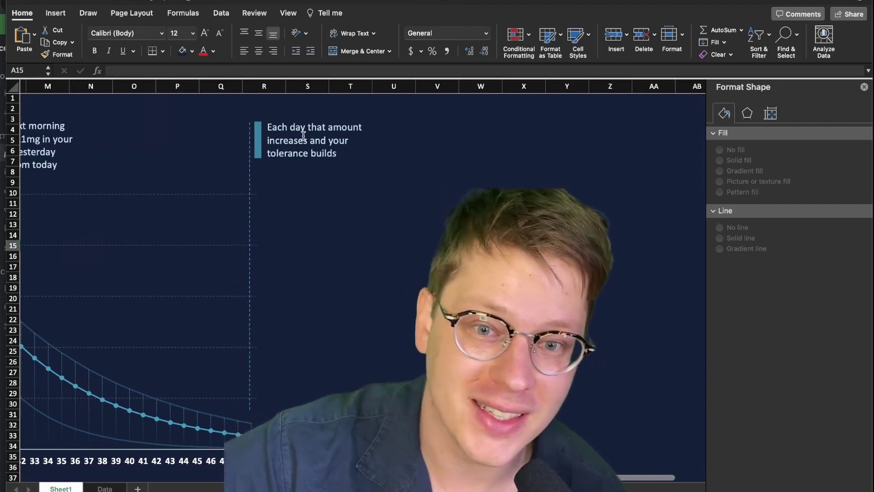
{"action": "scroll", "coordinate": [306, 136], "scroll_direction": "left", "scroll_amount": 12}
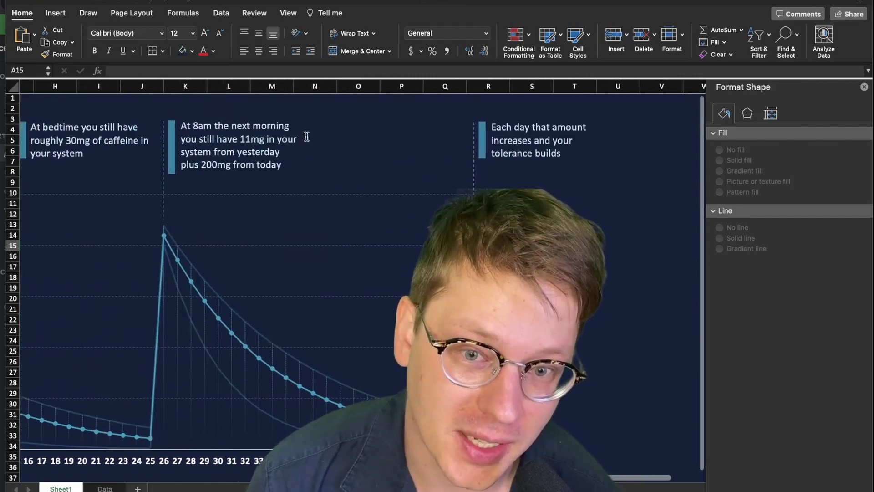
{"action": "mouse_move", "coordinate": [209, 360]}
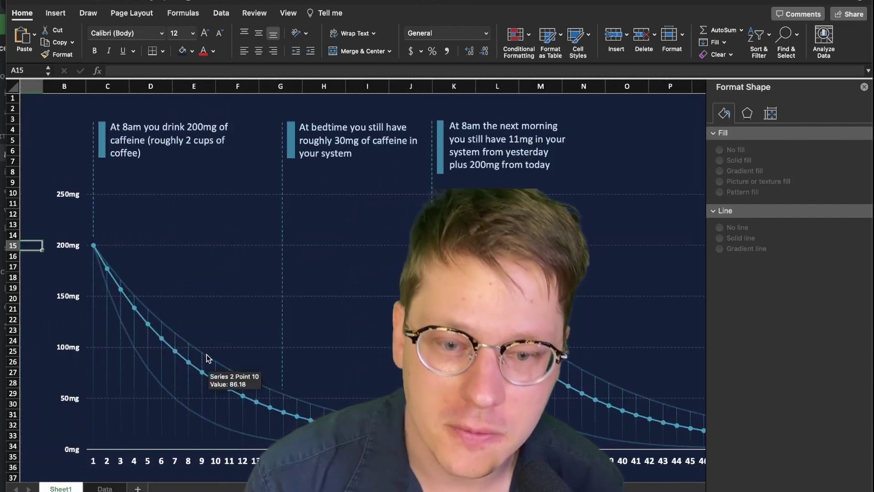
{"action": "left_click", "coordinate": [186, 405]}
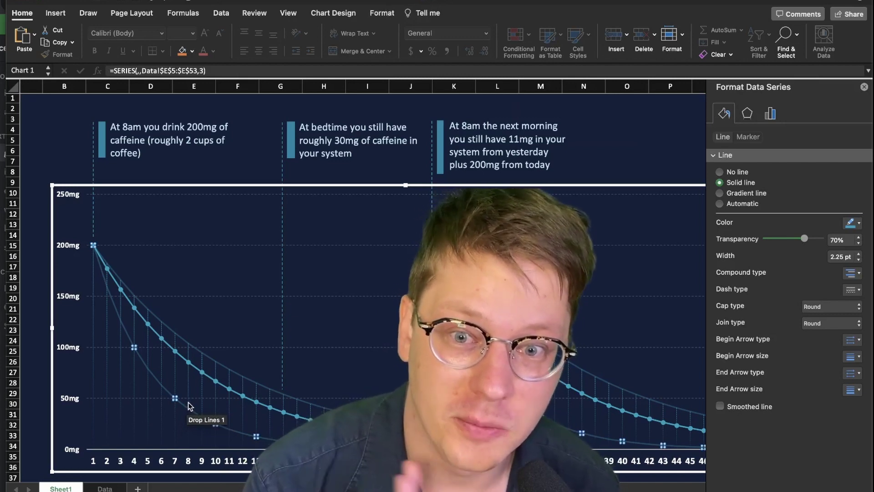
{"action": "mouse_move", "coordinate": [134, 347]}
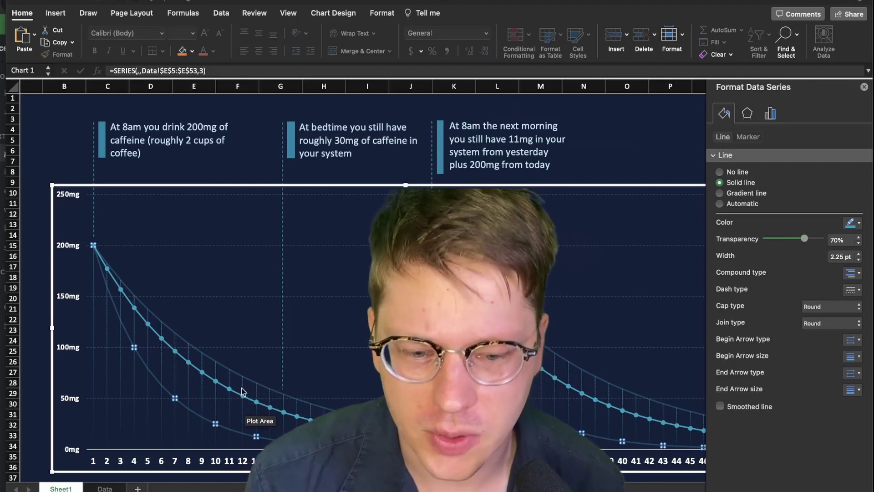
{"action": "left_click", "coordinate": [224, 352]}
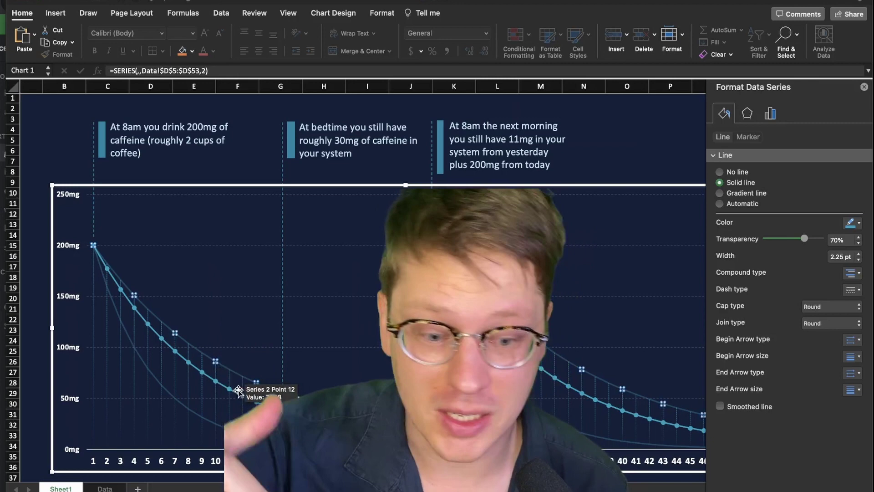
{"action": "left_click", "coordinate": [283, 394]}
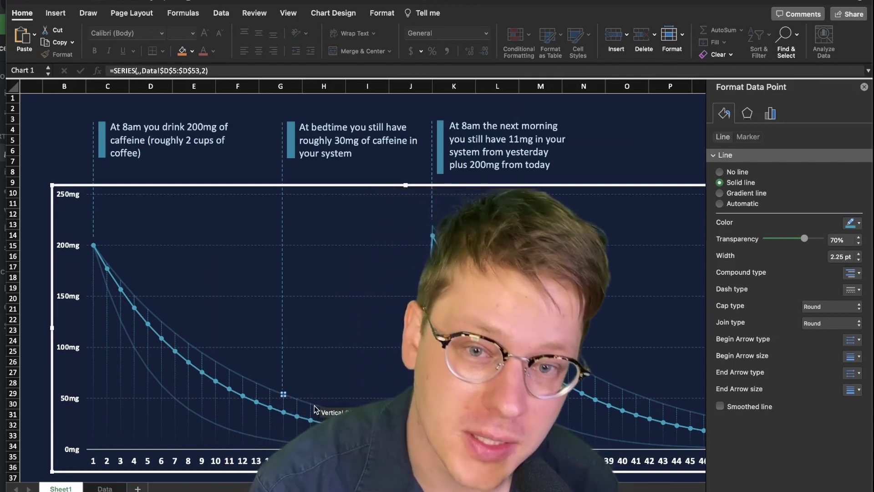
{"action": "key", "text": "Escape"}
{"action": "scroll", "coordinate": [364, 273], "scroll_direction": "right", "scroll_amount": 5}
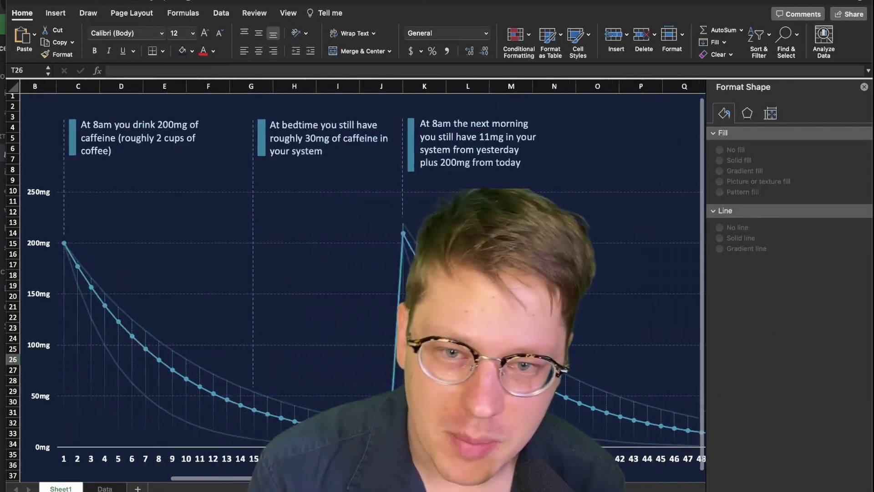
{"action": "scroll", "coordinate": [364, 273], "scroll_direction": "left", "scroll_amount": 5}
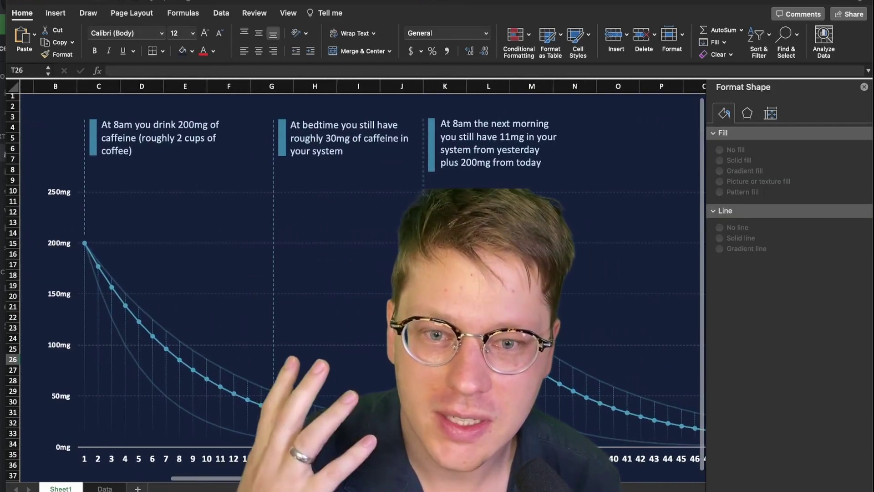
{"action": "scroll", "coordinate": [380, 298], "scroll_direction": "left", "scroll_amount": 3}
{"action": "scroll", "coordinate": [380, 298], "scroll_direction": "down", "scroll_amount": 1}
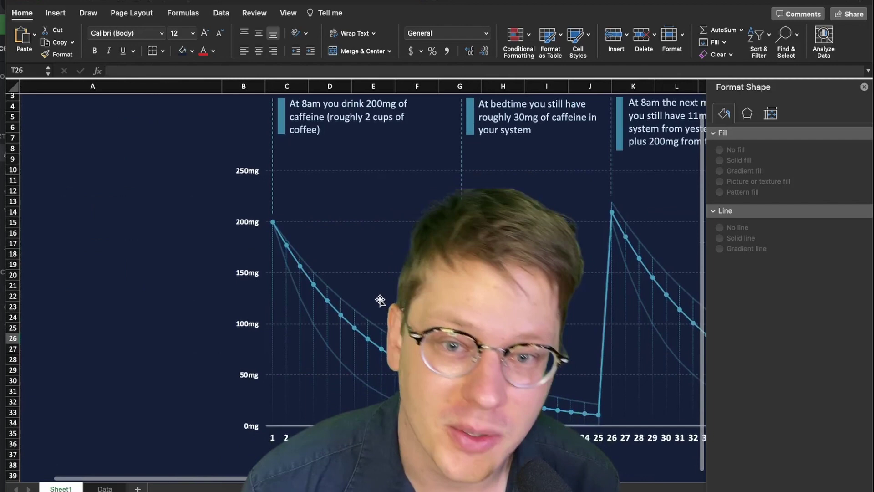
{"action": "scroll", "coordinate": [388, 301], "scroll_direction": "down", "scroll_amount": 2}
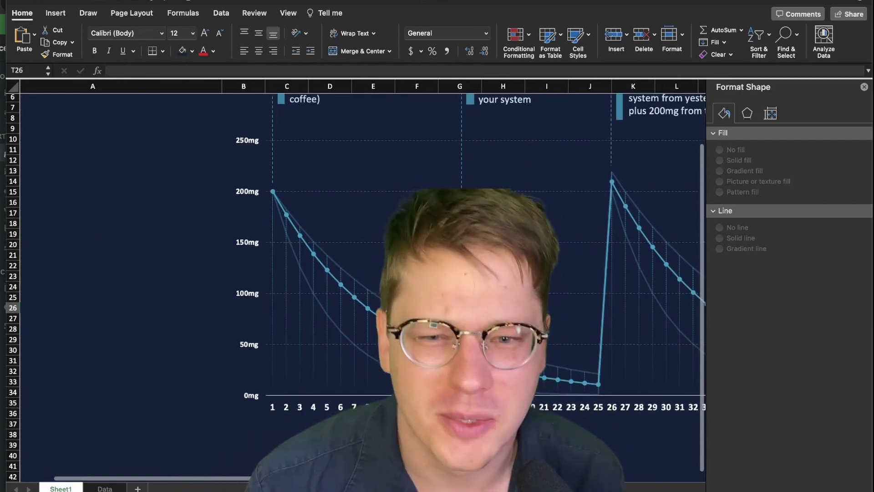
{"action": "scroll", "coordinate": [390, 300], "scroll_direction": "up", "scroll_amount": 3}
{"action": "scroll", "coordinate": [390, 301], "scroll_direction": "down", "scroll_amount": 2}
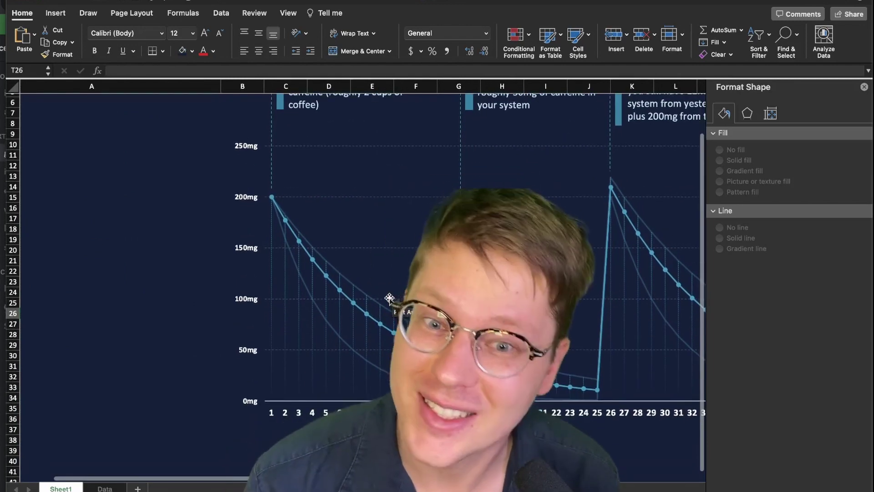
{"action": "scroll", "coordinate": [394, 300], "scroll_direction": "up", "scroll_amount": 2}
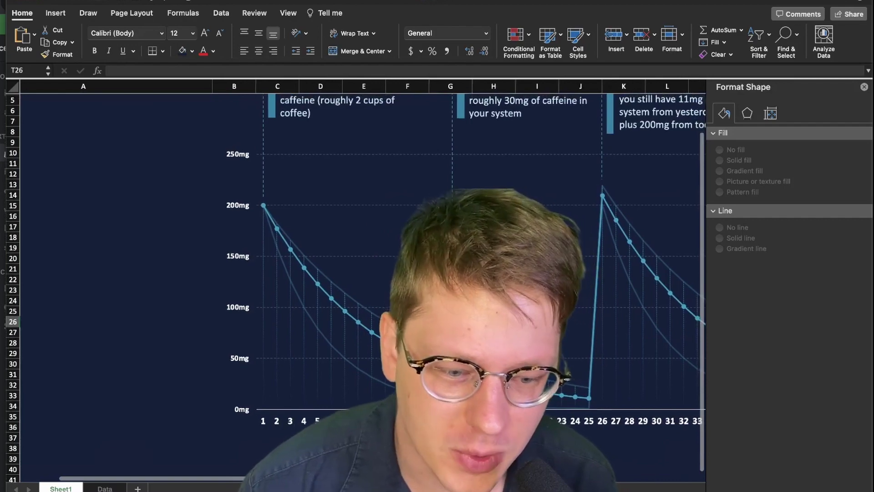
On the Data sheet, check the decay formulas in C6, C11 and E9 and select the table
{"action": "left_click", "coordinate": [105, 488]}
{"action": "left_click", "coordinate": [134, 195]}
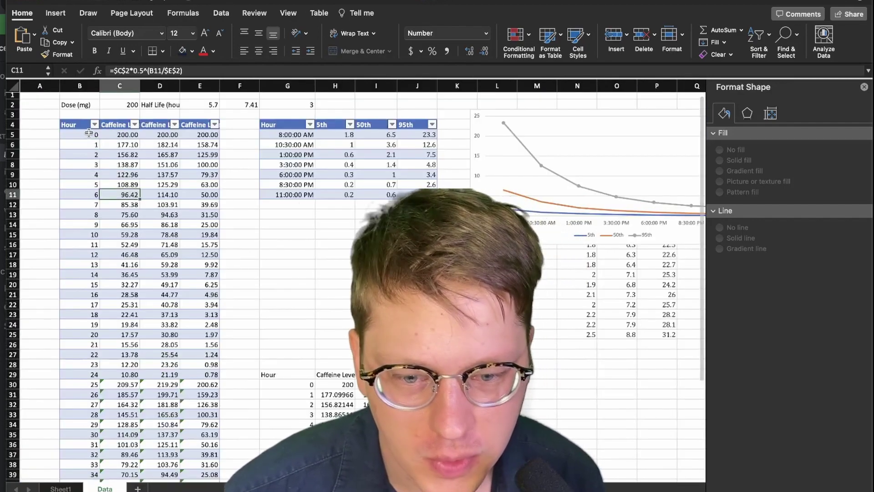
{"action": "left_click", "coordinate": [97, 135]}
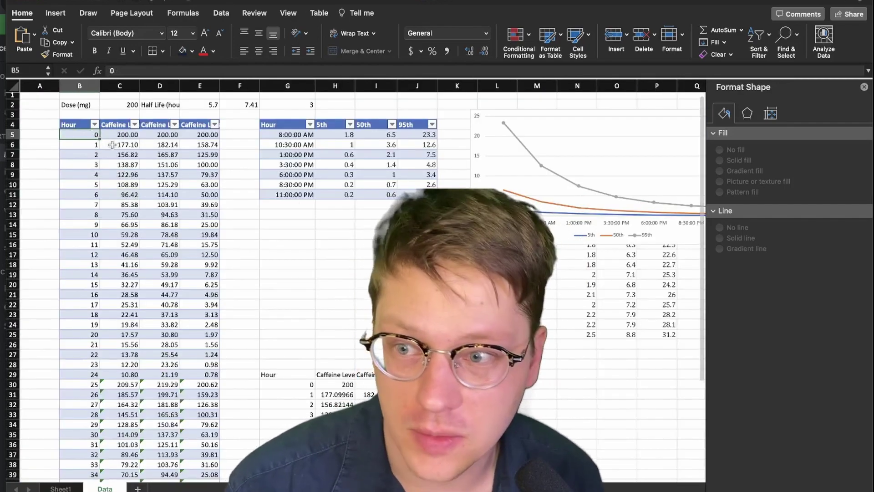
{"action": "left_click", "coordinate": [136, 144]}
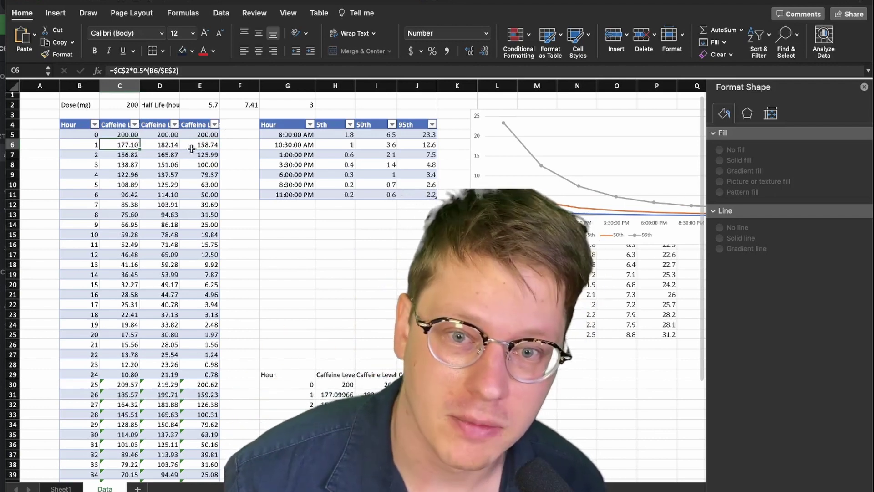
{"action": "left_click", "coordinate": [135, 195]}
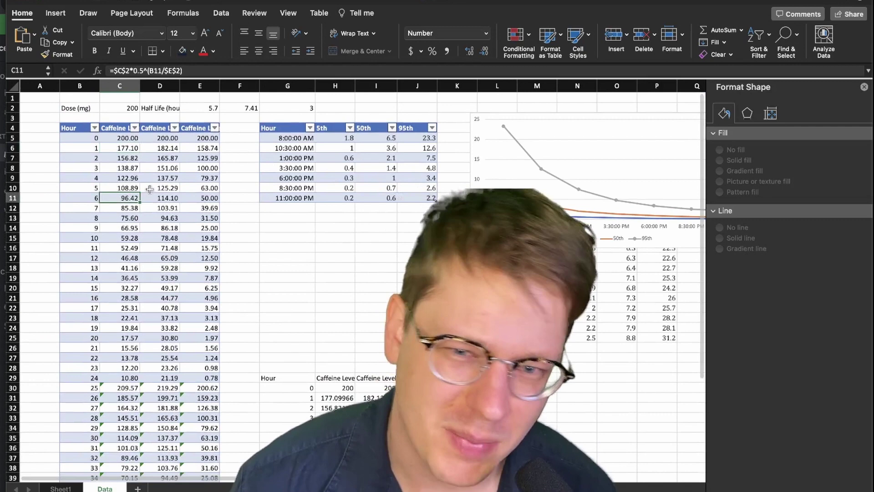
{"action": "left_click_drag", "start_coordinate": [74, 143], "coordinate": [109, 260]}
{"action": "left_click", "coordinate": [213, 176]}
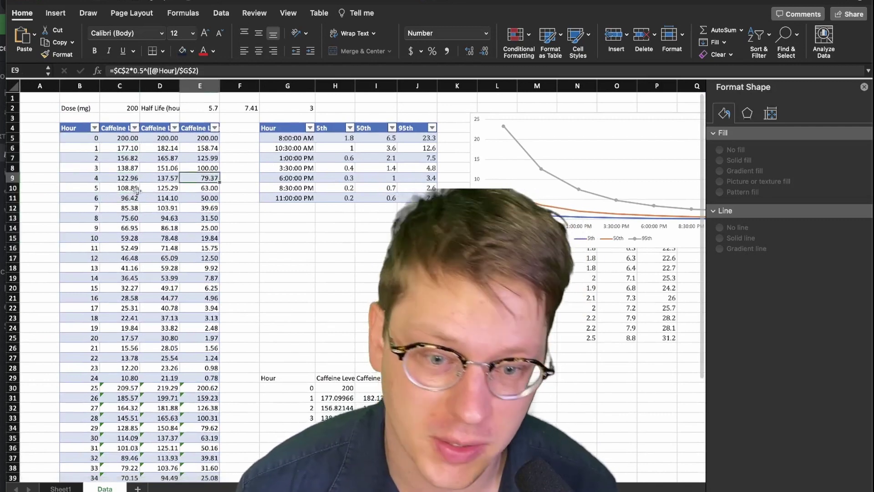
{"action": "key", "text": "Left"}
{"action": "key", "text": "Left"}
{"action": "key", "text": "Up"}
{"action": "key", "text": "Up"}
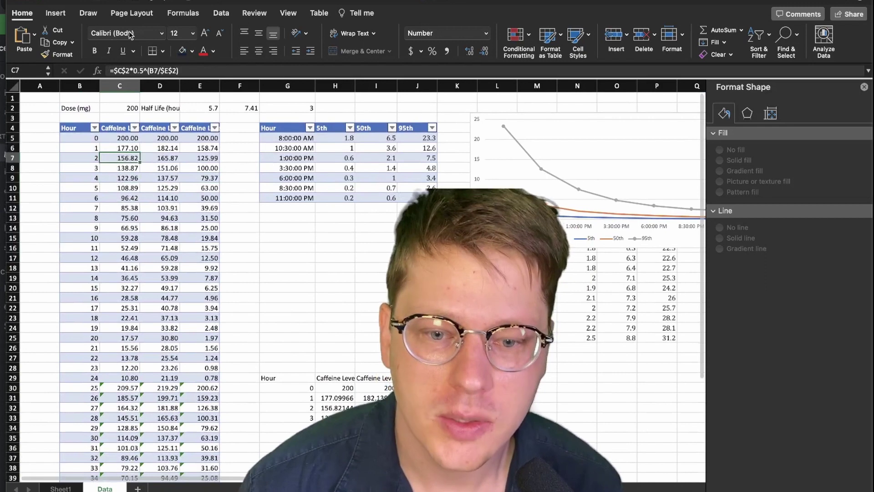
Insert a 2-D line chart of the table, leaving the Hour column out of the data
{"action": "left_click", "coordinate": [54, 14]}
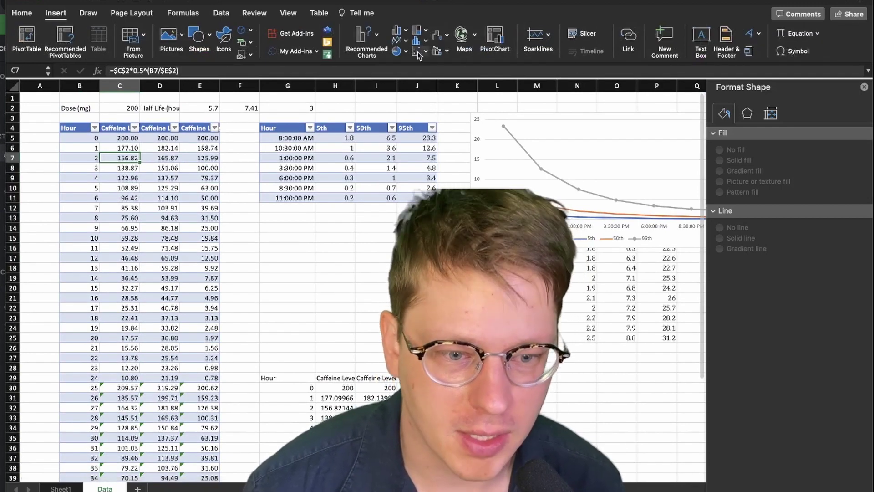
{"action": "left_click", "coordinate": [406, 42]}
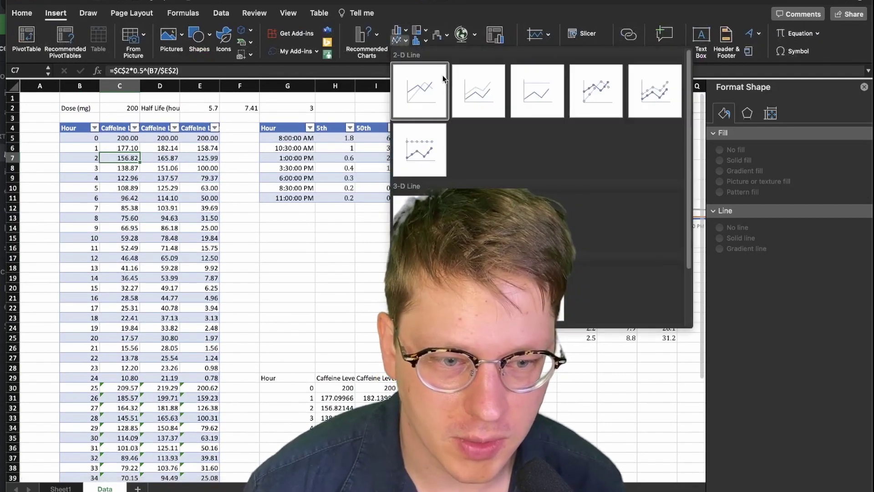
{"action": "left_click", "coordinate": [445, 113]}
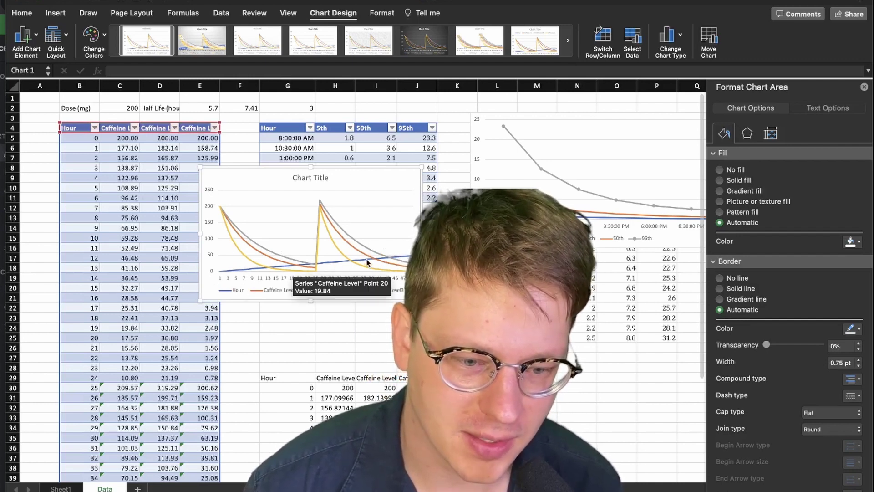
{"action": "left_click_drag", "start_coordinate": [66, 135], "coordinate": [59, 133]}
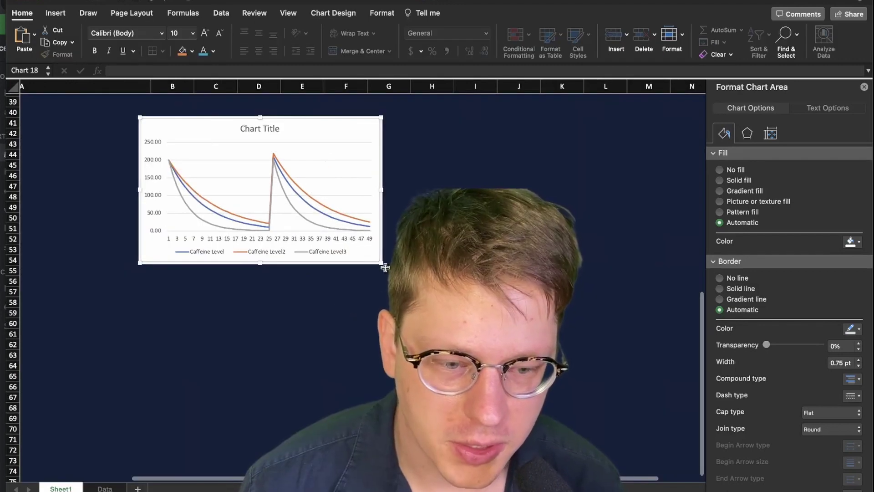
Enlarge the chart and delete its title and legend
{"action": "left_click_drag", "start_coordinate": [385, 267], "coordinate": [703, 401]}
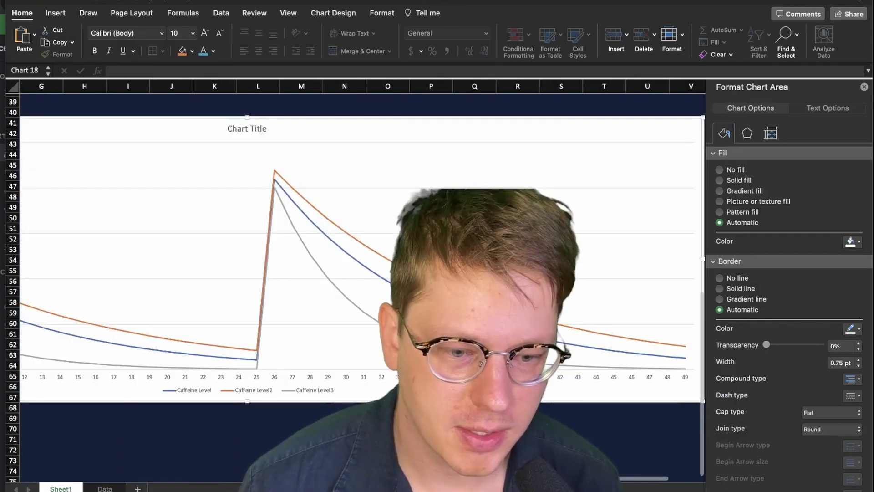
{"action": "scroll", "coordinate": [364, 251], "scroll_direction": "left", "scroll_amount": 10}
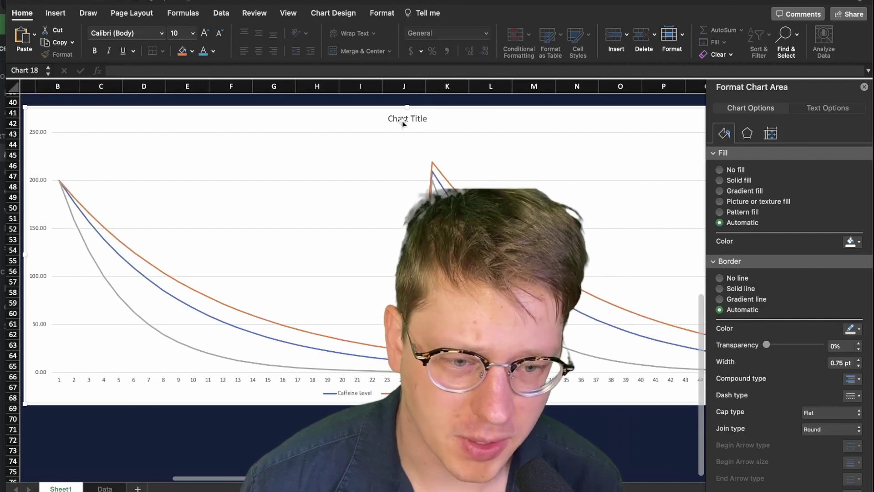
{"action": "left_click", "coordinate": [403, 120]}
{"action": "key", "text": "Delete"}
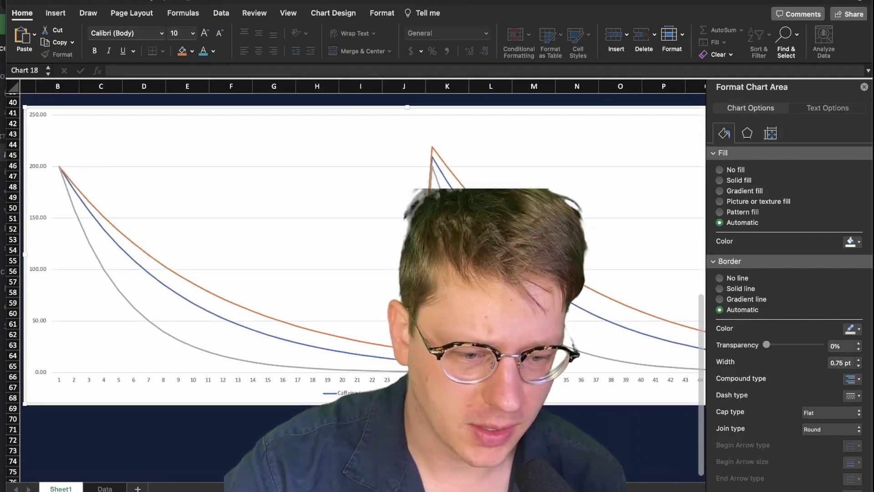
{"action": "left_click", "coordinate": [328, 392]}
{"action": "key", "text": "Delete"}
Make the chart labels white and raise their font size to 12
{"action": "scroll", "coordinate": [258, 111], "scroll_direction": "left", "scroll_amount": 3}
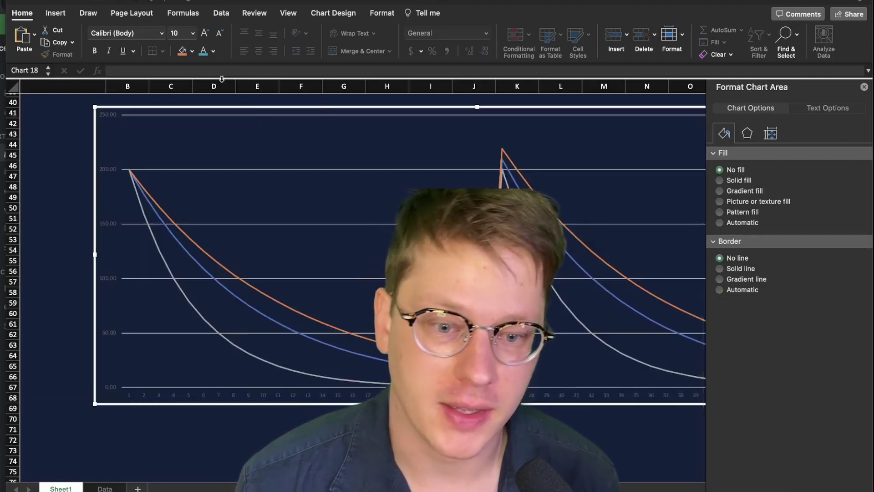
{"action": "left_click", "coordinate": [213, 51]}
{"action": "left_click", "coordinate": [206, 101]}
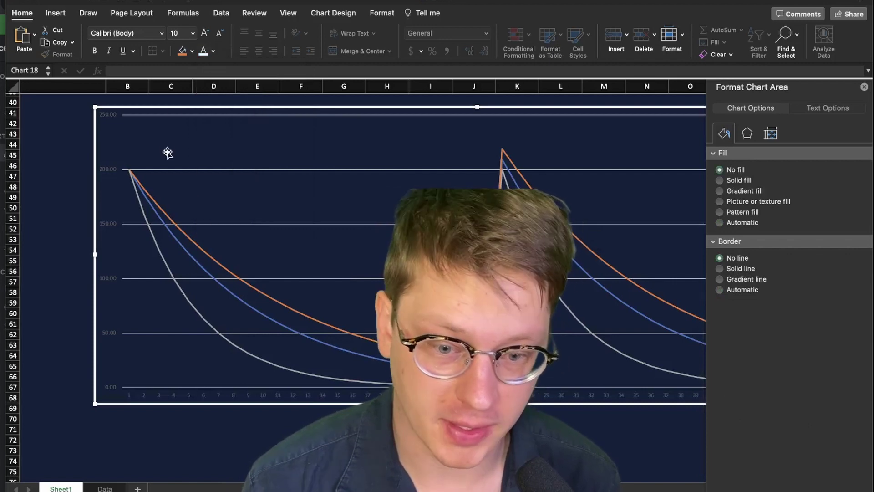
{"action": "left_click", "coordinate": [206, 34]}
{"action": "left_click", "coordinate": [206, 34]}
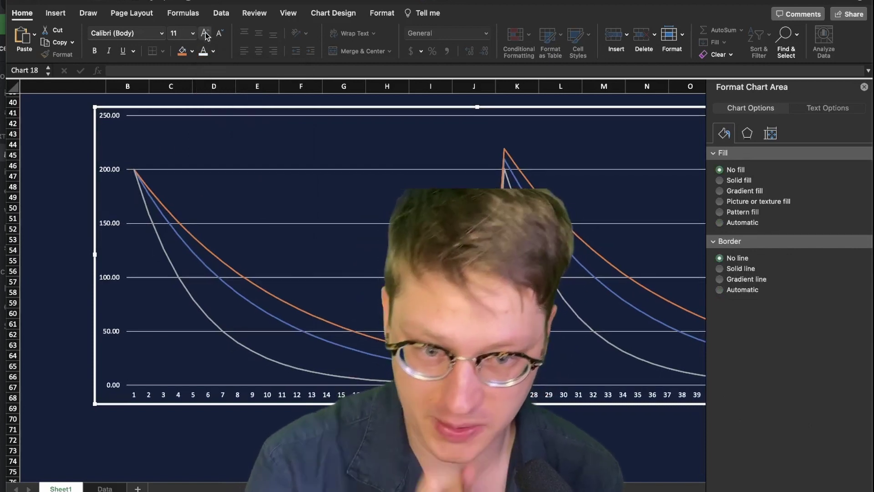
{"action": "left_click", "coordinate": [206, 34]}
Make the horizontal gridlines dashed at 62% transparency
{"action": "left_click", "coordinate": [171, 169]}
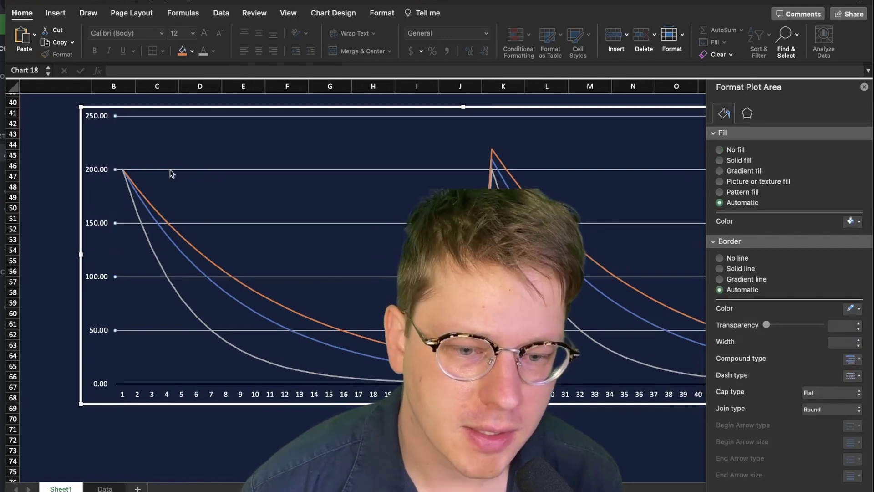
{"action": "left_click", "coordinate": [170, 169]}
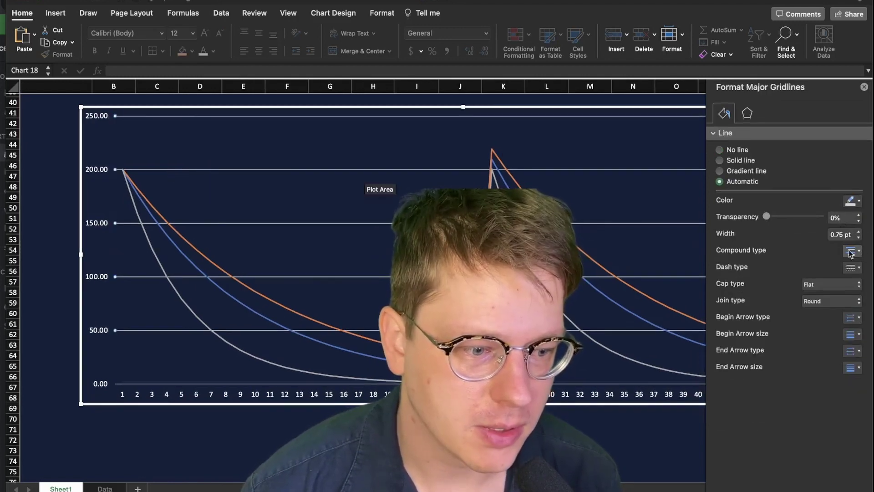
{"action": "left_click_drag", "start_coordinate": [801, 220], "coordinate": [789, 217]}
{"action": "left_click", "coordinate": [851, 267]}
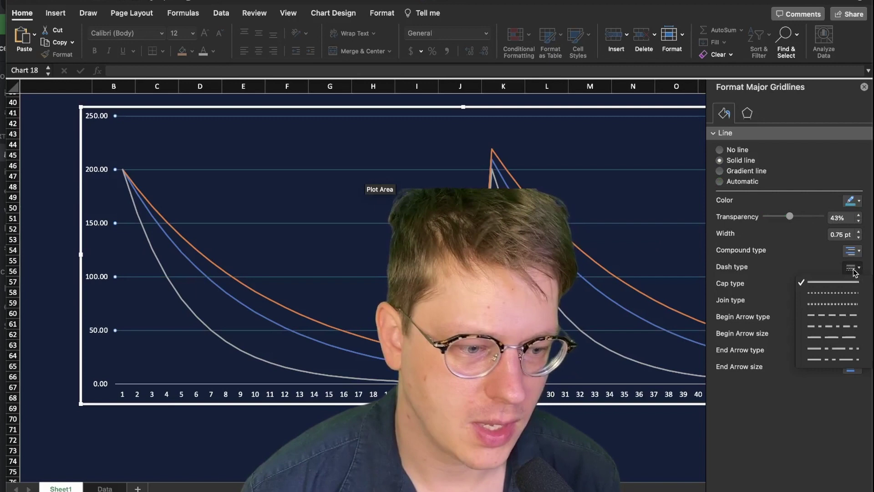
{"action": "left_click", "coordinate": [818, 316]}
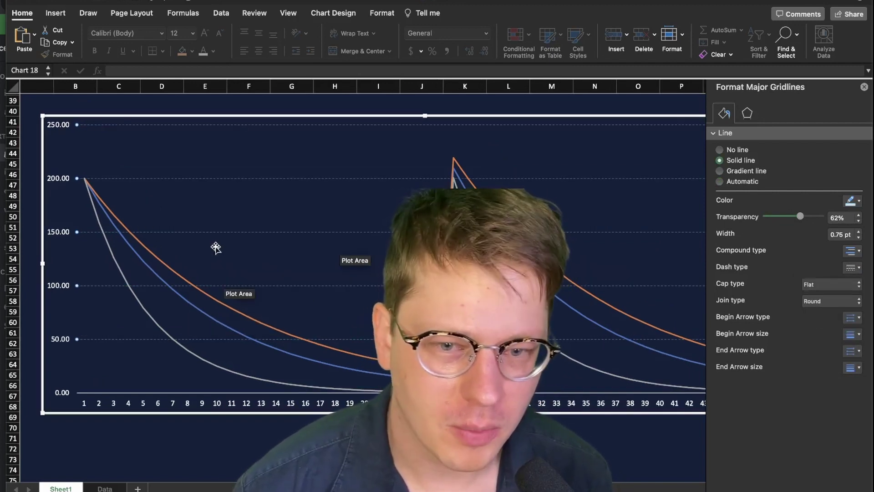
Give the Caffeine Level series built-in markers with a custom light blue fill and solid border
{"action": "left_click", "coordinate": [192, 309]}
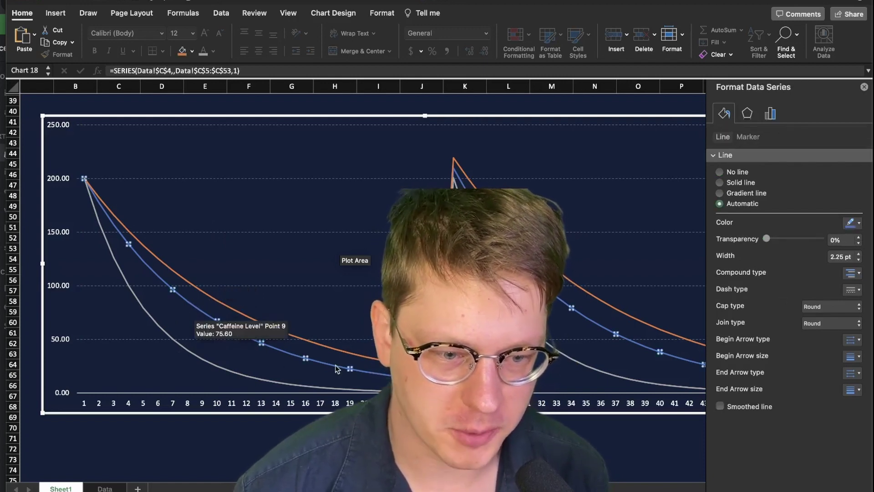
{"action": "left_click", "coordinate": [749, 137]}
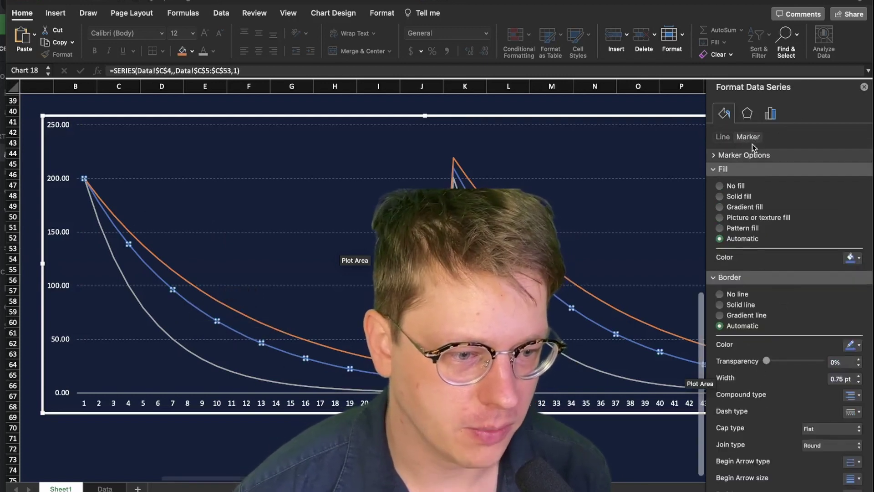
{"action": "left_click", "coordinate": [751, 154]}
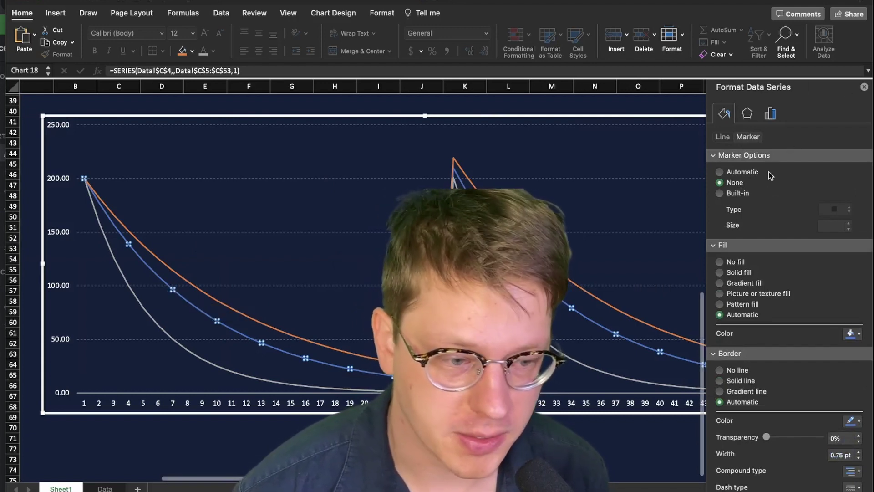
{"action": "left_click", "coordinate": [738, 194]}
{"action": "left_click", "coordinate": [852, 333]}
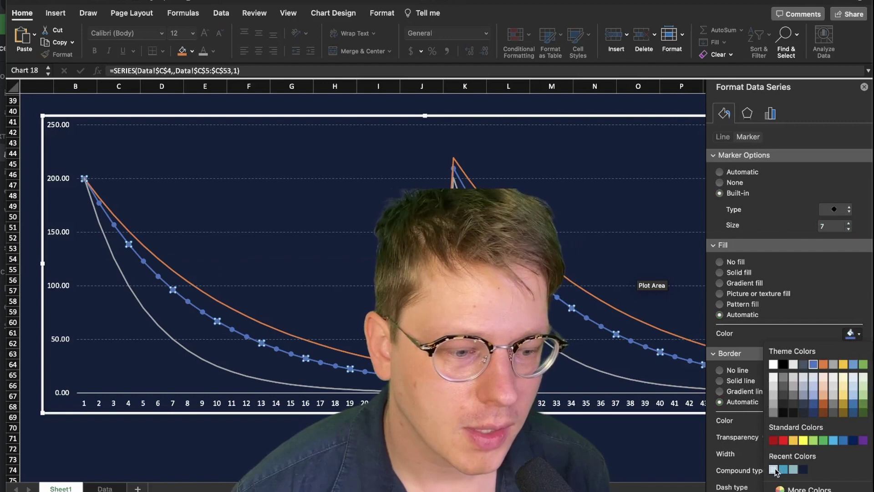
{"action": "left_click", "coordinate": [786, 469]}
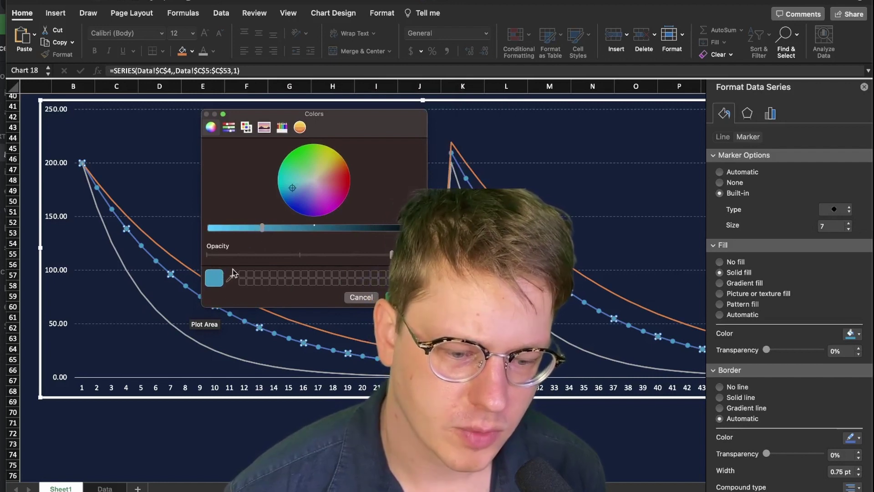
{"action": "left_click", "coordinate": [229, 128]}
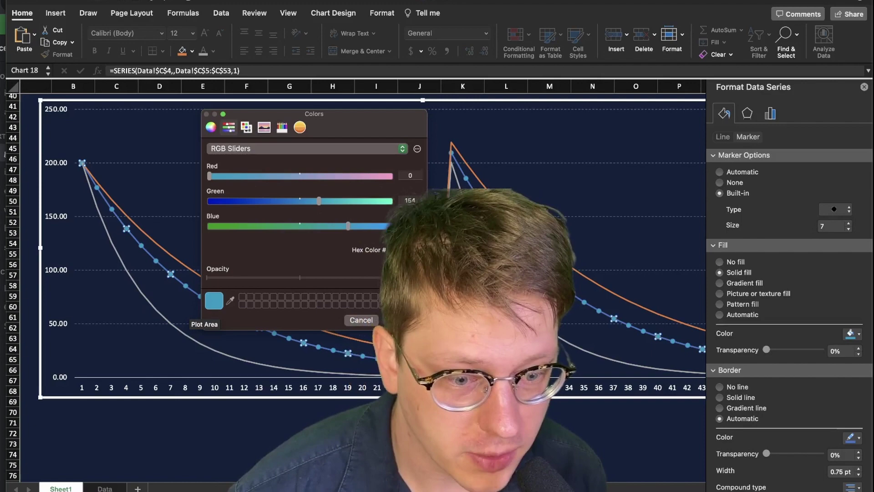
{"action": "key", "text": "Return"}
{"action": "left_click", "coordinate": [774, 400]}
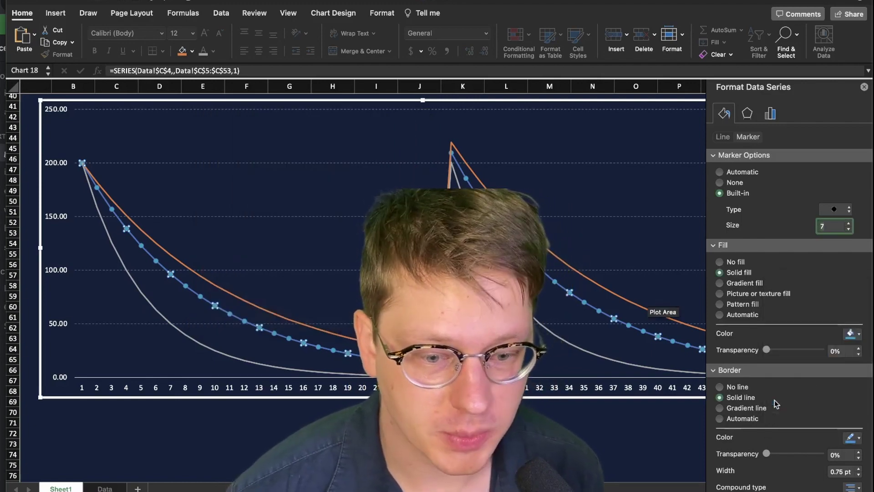
{"action": "left_click", "coordinate": [344, 258]}
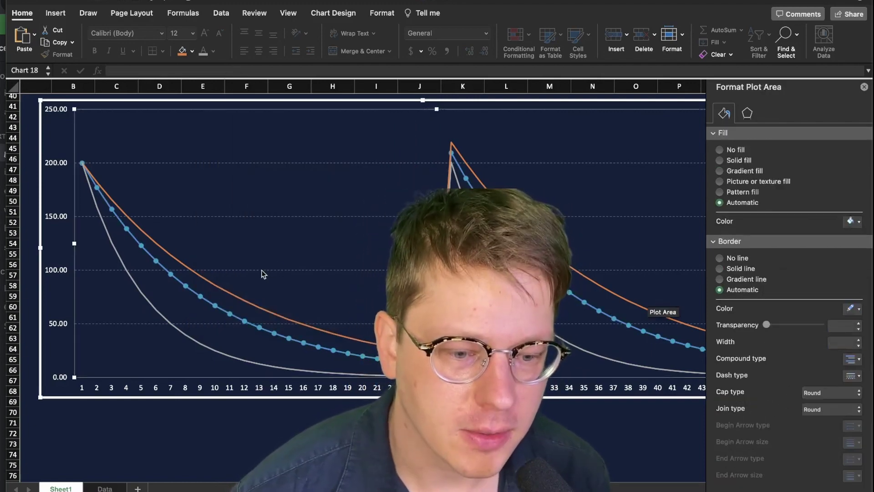
Recolour the Caffeine Level2 line teal and fade it to about 60% transparency
{"action": "key", "text": "Down"}
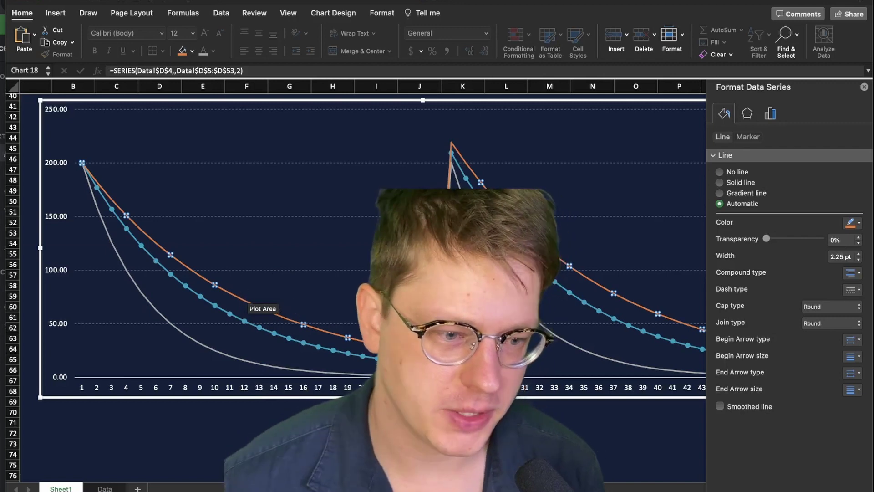
{"action": "left_click", "coordinate": [851, 223]}
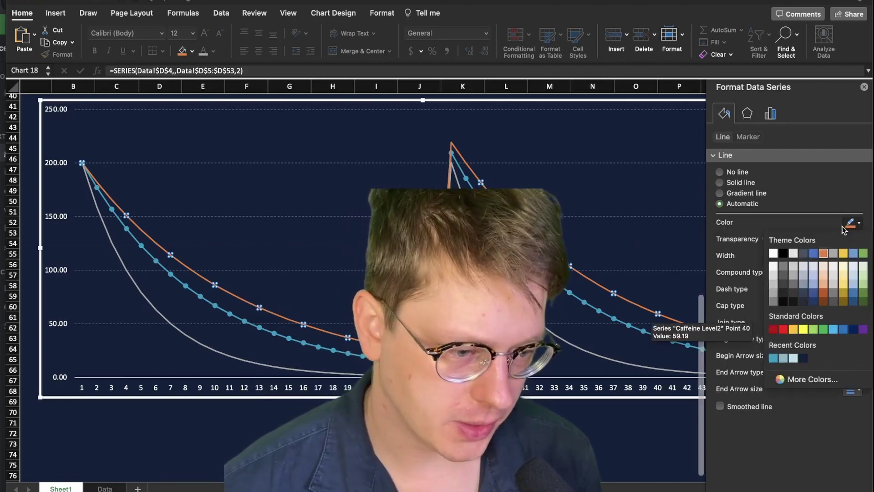
{"action": "left_click", "coordinate": [774, 358]}
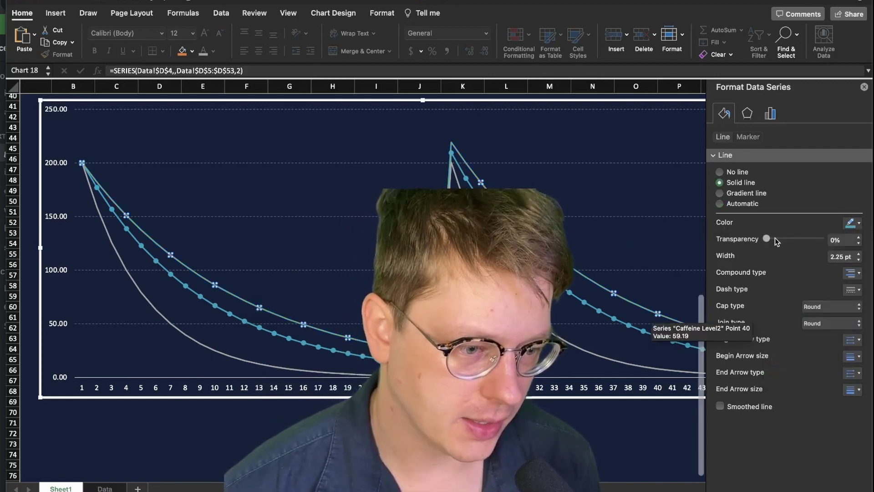
{"action": "left_click_drag", "start_coordinate": [776, 242], "coordinate": [802, 241]}
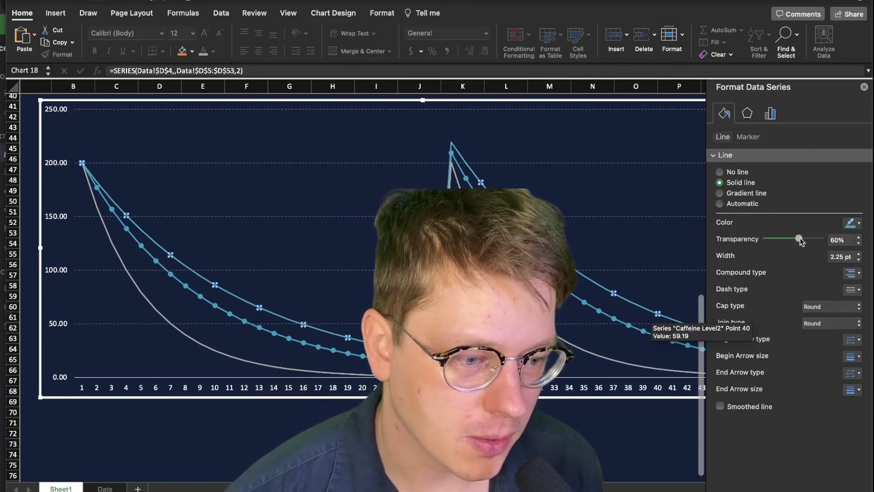
Step through the remaining half-life series to check their selection
{"action": "key", "text": "Down"}
{"action": "left_click", "coordinate": [372, 213]}
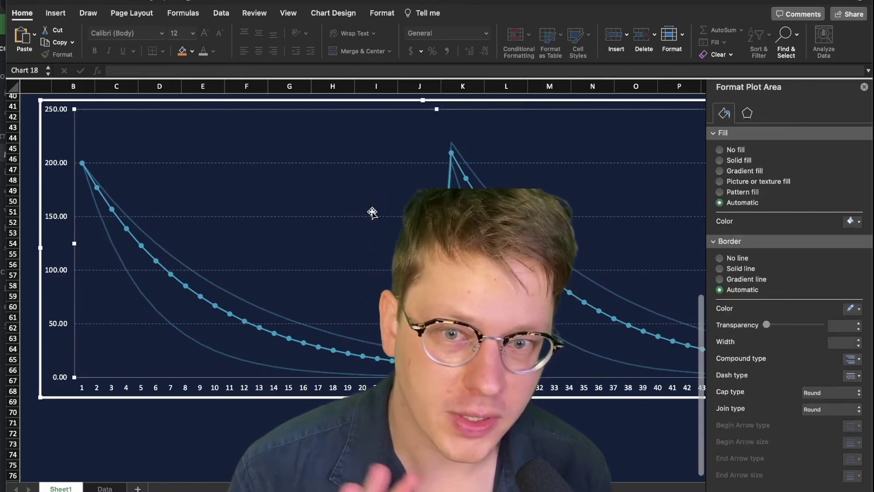
{"action": "scroll", "coordinate": [345, 250], "scroll_direction": "down", "scroll_amount": 1}
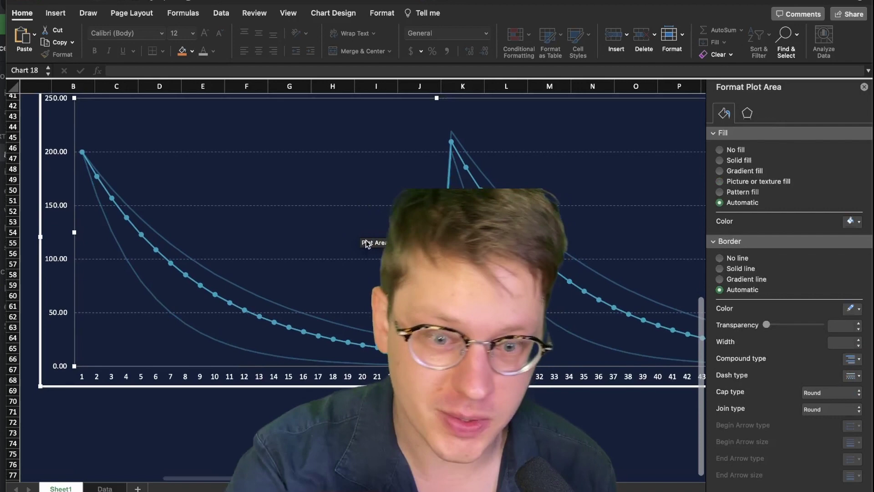
{"action": "scroll", "coordinate": [154, 253], "scroll_direction": "up", "scroll_amount": 2}
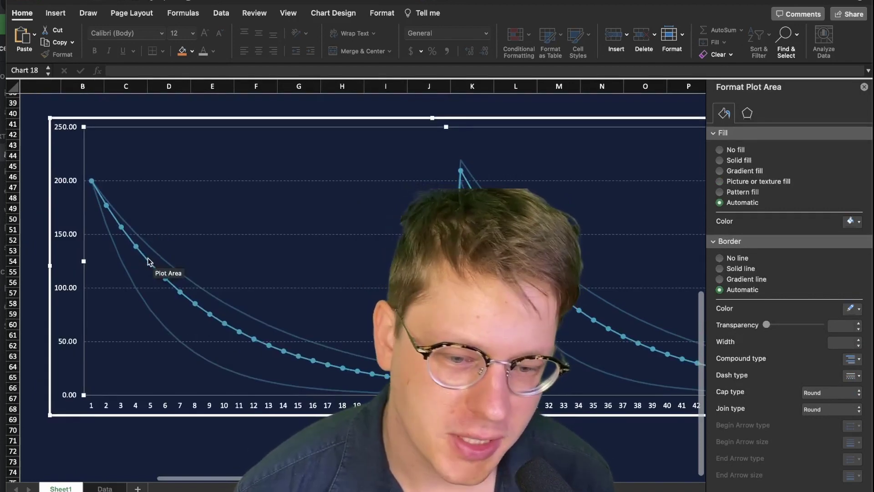
{"action": "left_click", "coordinate": [149, 263]}
{"action": "key", "text": "Down"}
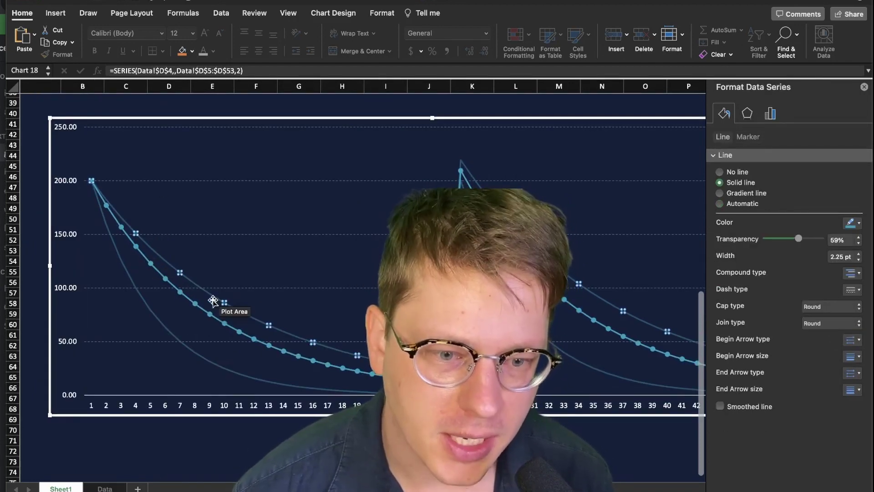
{"action": "left_click", "coordinate": [321, 14]}
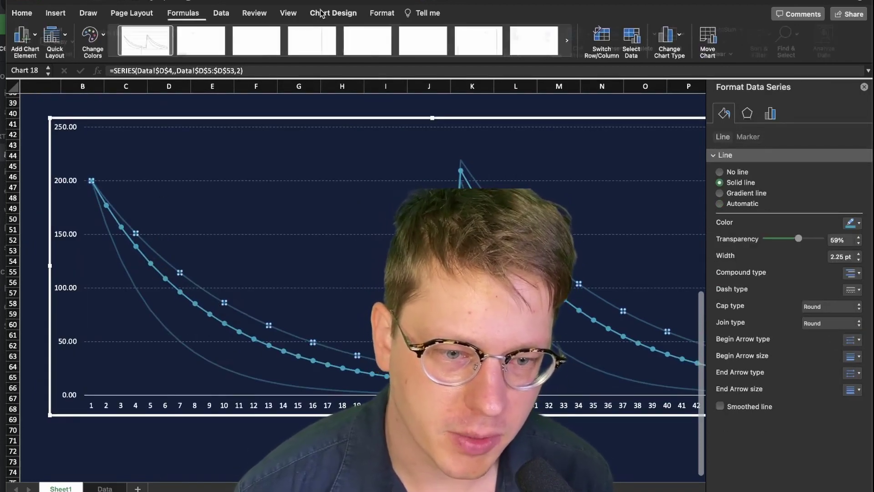
Add drop lines under the chart's data points
{"action": "left_click", "coordinate": [25, 36]}
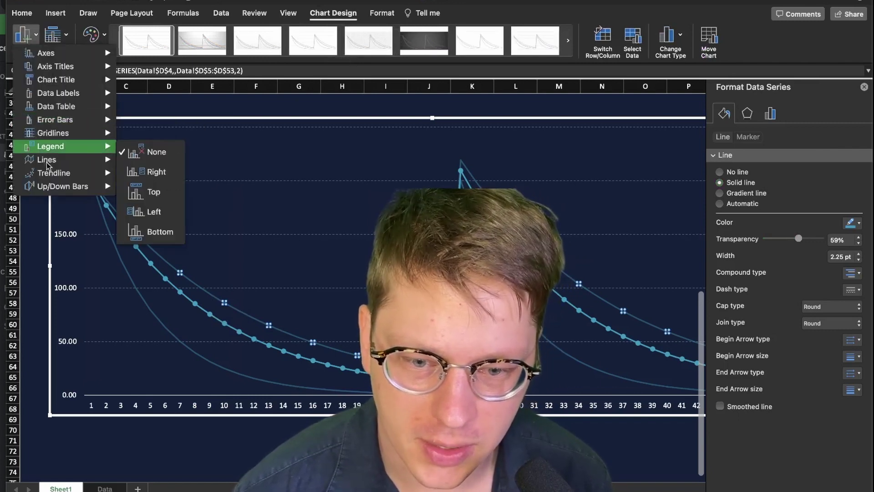
{"action": "mouse_move", "coordinate": [50, 160]}
{"action": "left_click", "coordinate": [168, 191]}
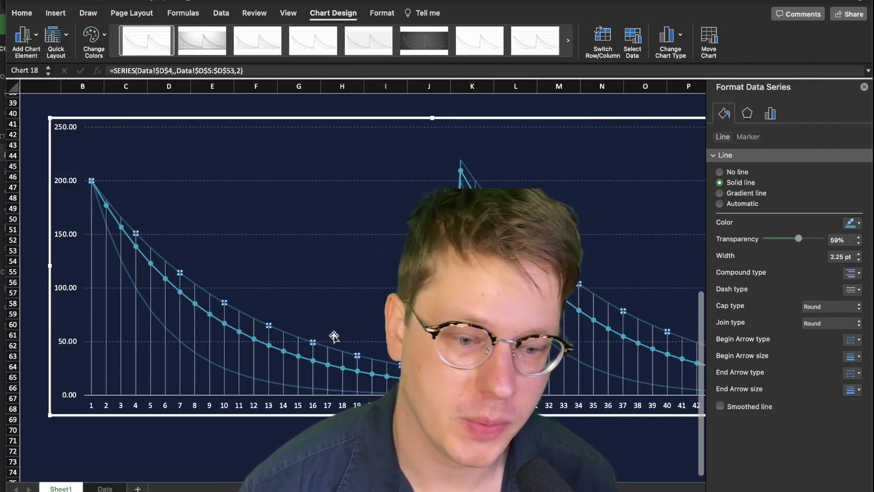
{"action": "left_click", "coordinate": [106, 312]}
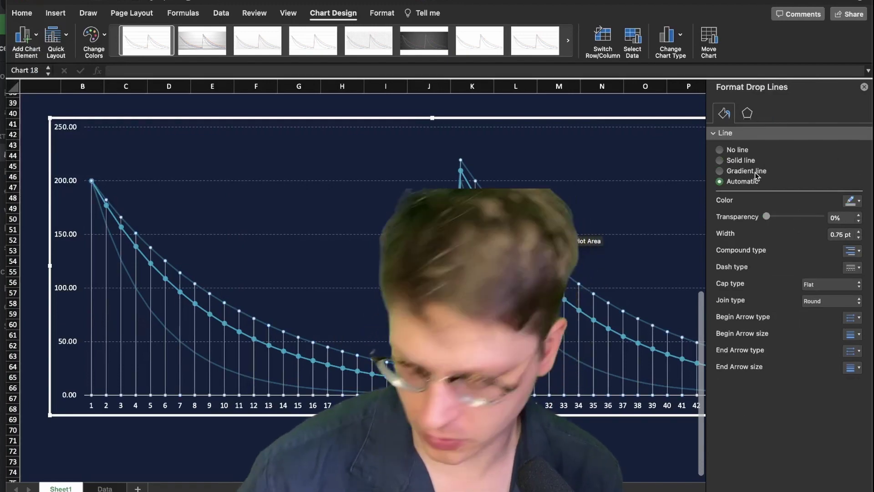
Give the drop lines a two-stop gradient with both stops turquoise
{"action": "left_click", "coordinate": [746, 171]}
{"action": "left_click", "coordinate": [834, 296]}
{"action": "left_click", "coordinate": [856, 266]}
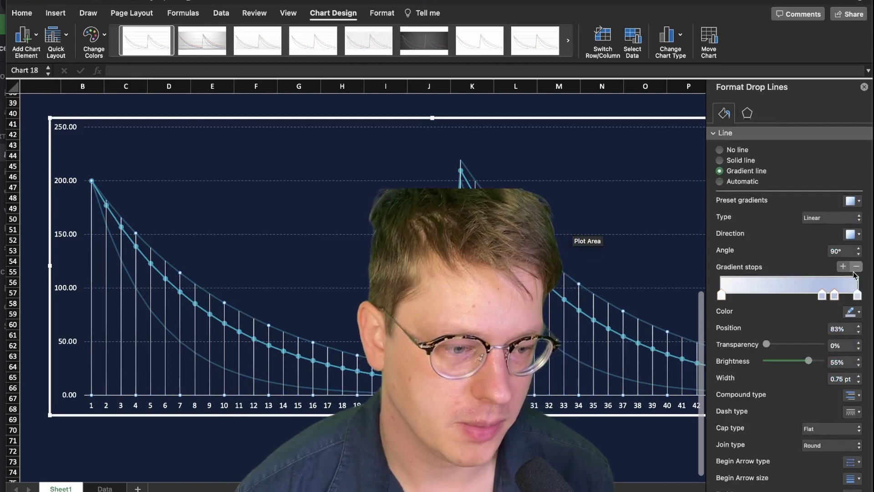
{"action": "left_click", "coordinate": [857, 267]}
{"action": "left_click", "coordinate": [720, 296]}
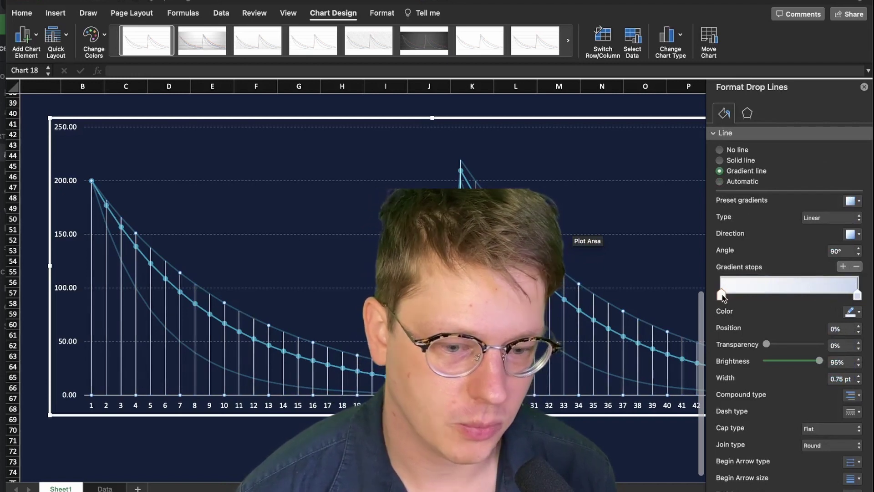
{"action": "left_click", "coordinate": [853, 312]}
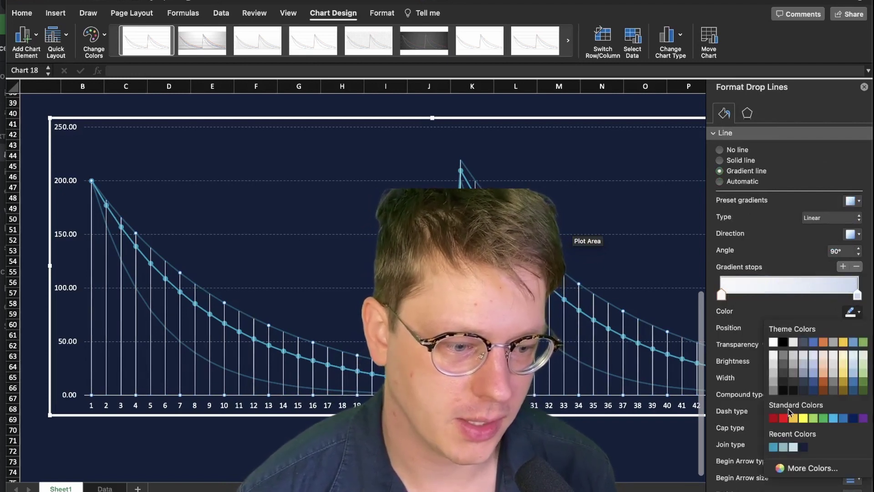
{"action": "left_click", "coordinate": [772, 448]}
{"action": "left_click", "coordinate": [857, 294]}
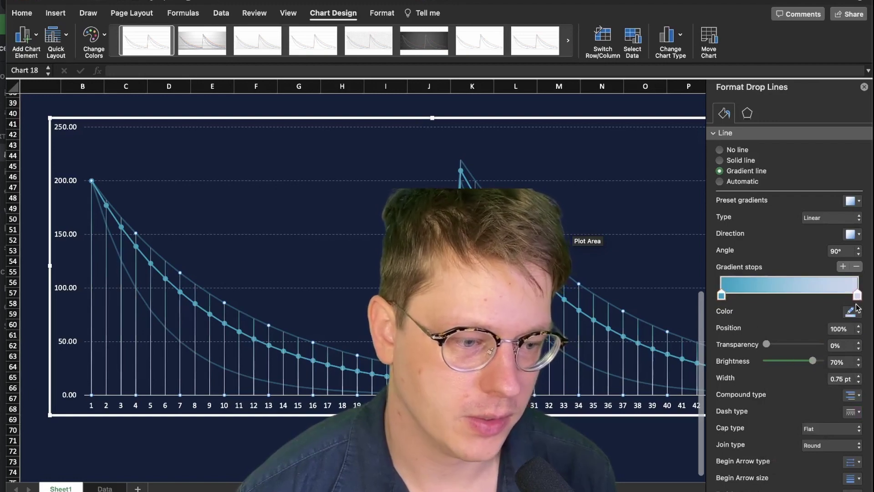
{"action": "left_click", "coordinate": [852, 313]}
{"action": "left_click", "coordinate": [773, 448]}
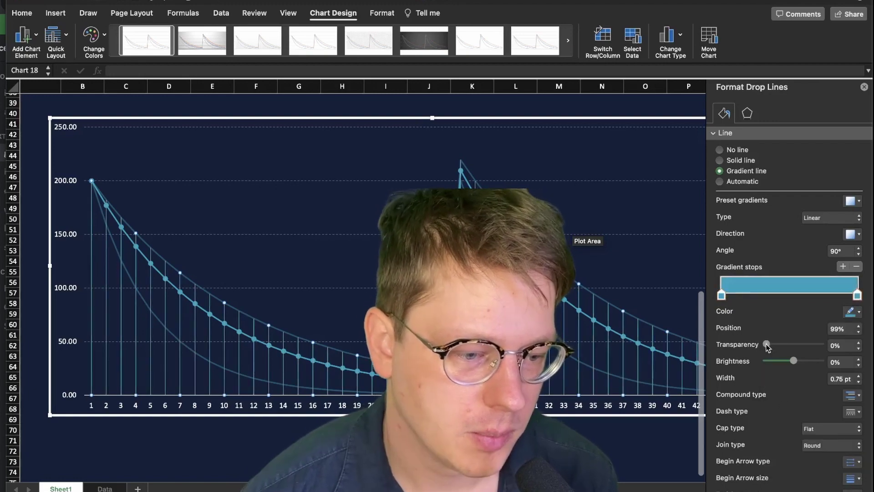
Fade one gradient stop to 100% transparency, lightly fade the other, and make the lines round-dotted
{"action": "left_click_drag", "start_coordinate": [767, 345], "coordinate": [820, 344]}
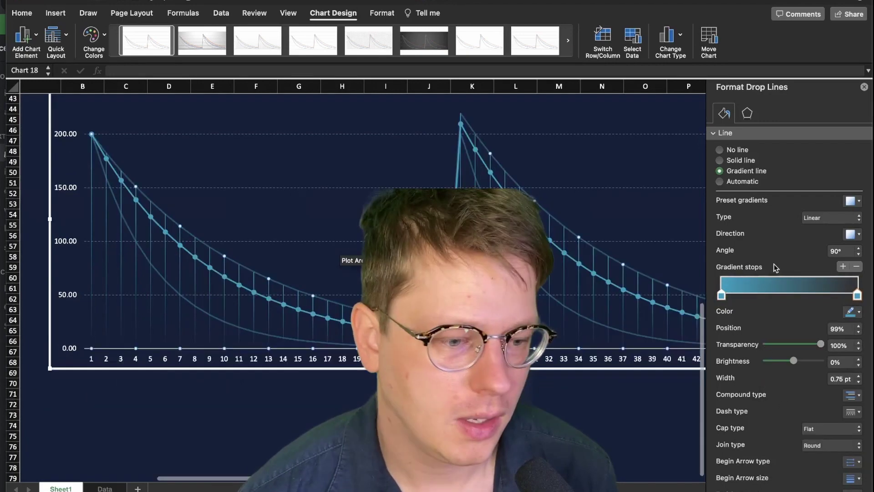
{"action": "scroll", "coordinate": [774, 266], "scroll_direction": "down", "scroll_amount": 3}
{"action": "left_click", "coordinate": [721, 297]}
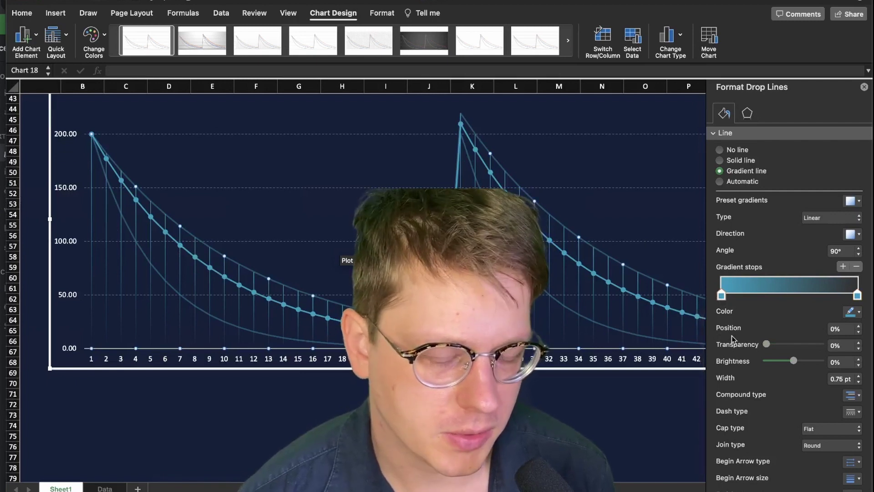
{"action": "left_click_drag", "start_coordinate": [768, 345], "coordinate": [789, 348]}
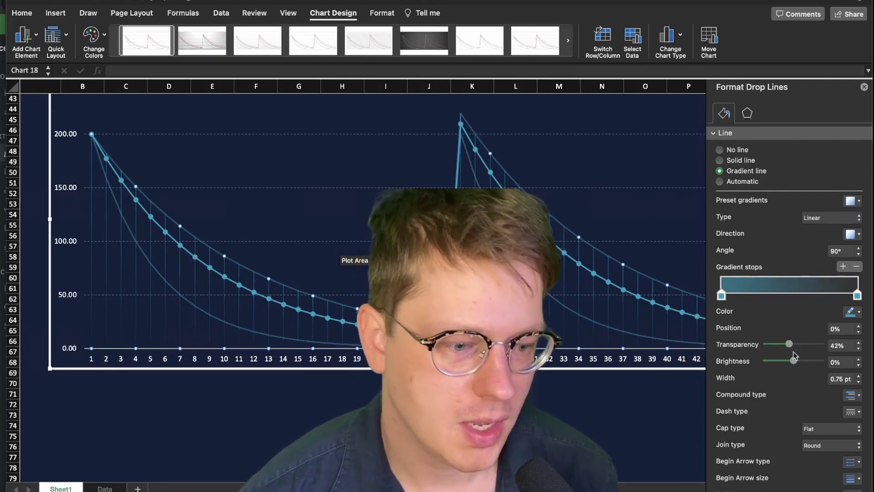
{"action": "left_click", "coordinate": [850, 412]}
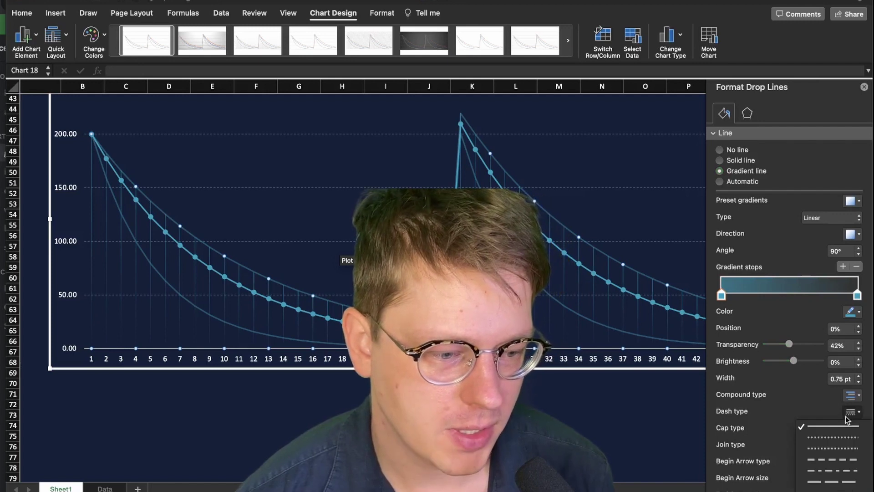
{"action": "left_click", "coordinate": [835, 449]}
{"action": "scroll", "coordinate": [537, 319], "scroll_direction": "up", "scroll_amount": 5}
{"action": "scroll", "coordinate": [537, 319], "scroll_direction": "down", "scroll_amount": 1}
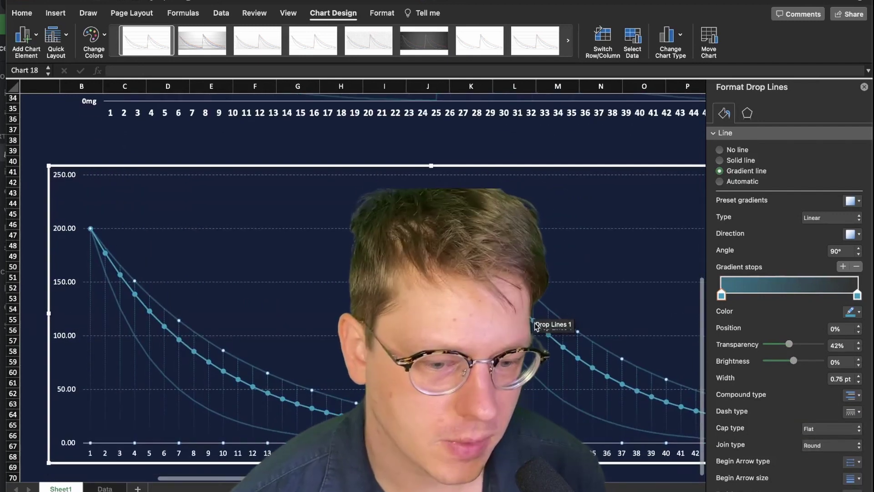
Preview the drop lines and set their transparency to 35%
{"action": "left_click", "coordinate": [568, 328]}
{"action": "scroll", "coordinate": [567, 329], "scroll_direction": "down", "scroll_amount": 5}
{"action": "scroll", "coordinate": [246, 277], "scroll_direction": "up", "scroll_amount": 2}
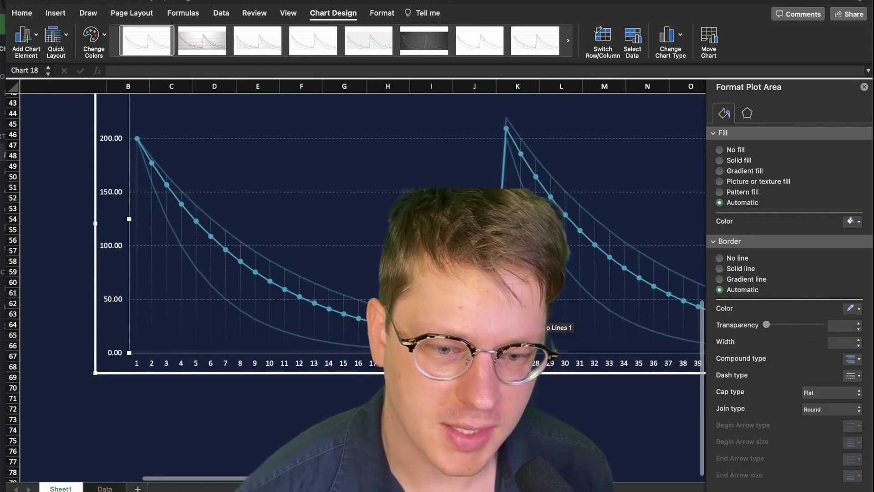
{"action": "scroll", "coordinate": [246, 278], "scroll_direction": "right", "scroll_amount": 2}
{"action": "left_click", "coordinate": [245, 280]}
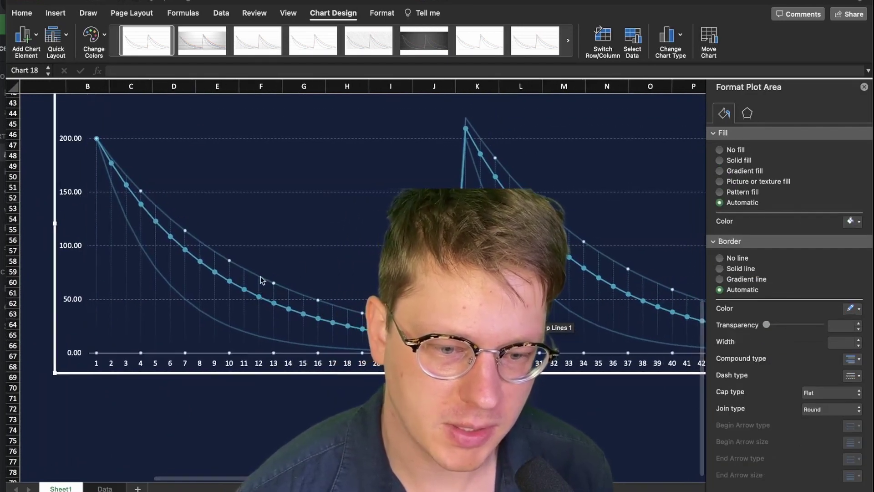
{"action": "left_click_drag", "start_coordinate": [793, 349], "coordinate": [789, 349]}
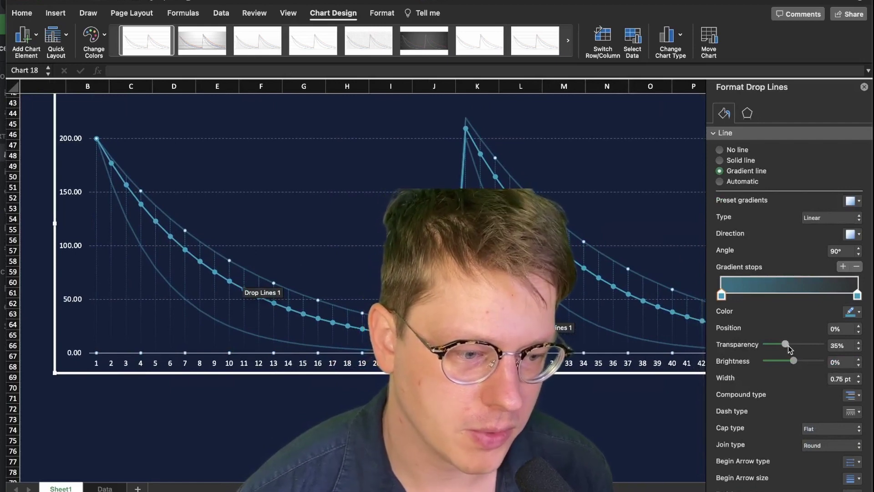
{"action": "left_click", "coordinate": [318, 205]}
{"action": "scroll", "coordinate": [318, 205], "scroll_direction": "up", "scroll_amount": 4}
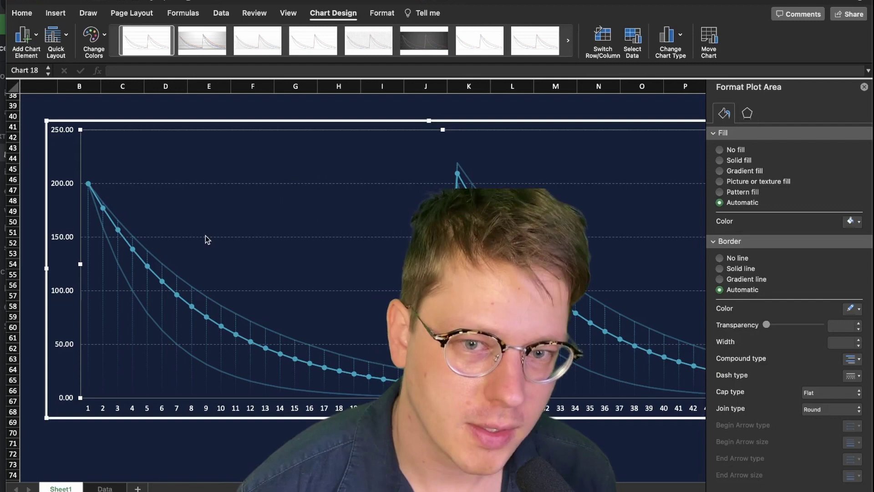
Apply the custom number format 0"mg" to the vertical axis, showing 0mg to 250mg
{"action": "left_click", "coordinate": [64, 183]}
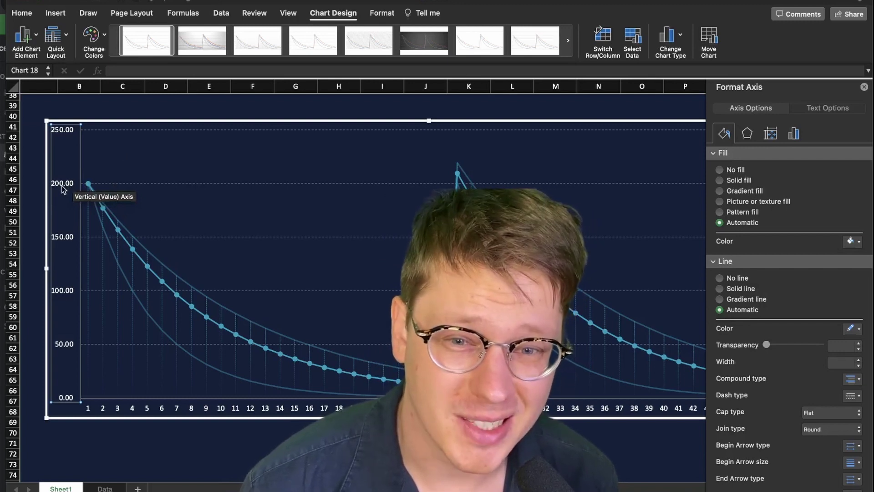
{"action": "left_click", "coordinate": [794, 135]}
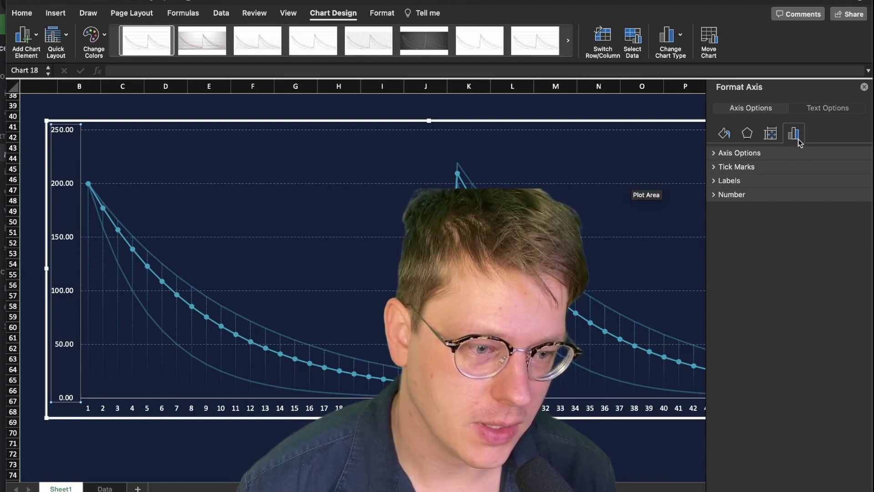
{"action": "left_click", "coordinate": [768, 198]}
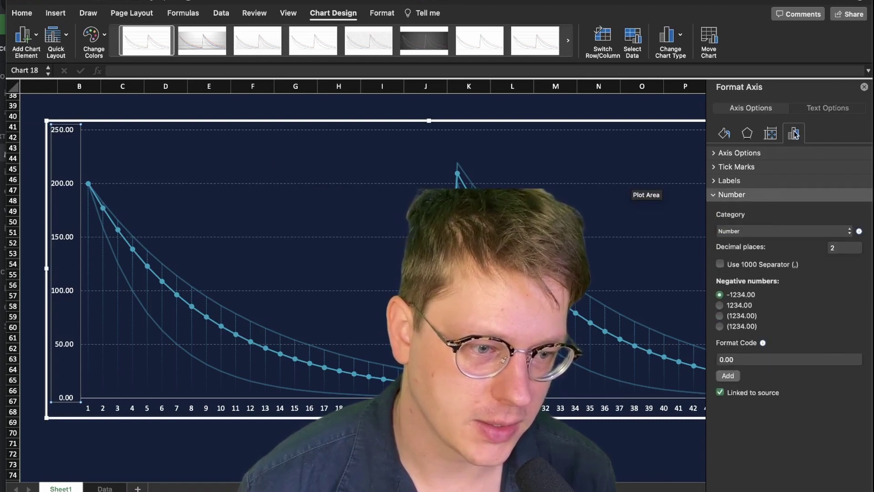
{"action": "left_click", "coordinate": [743, 360]}
{"action": "key", "text": "BackSpace"}
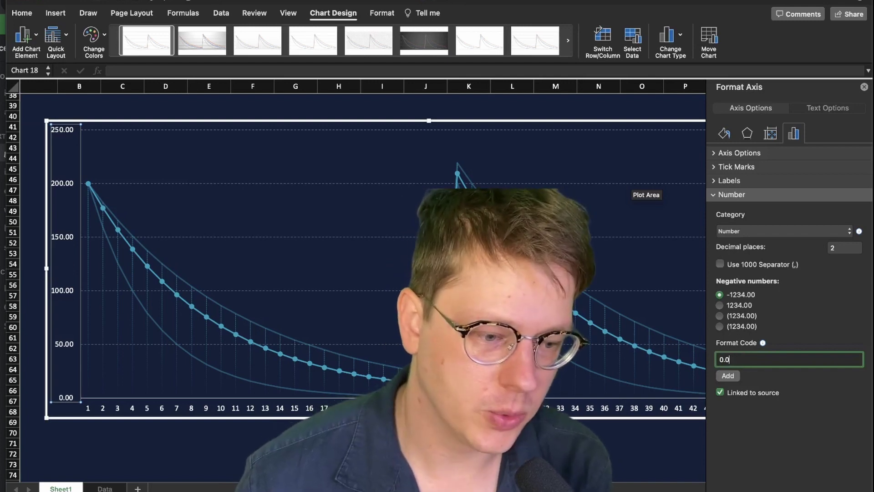
{"action": "type", "text": "\""}
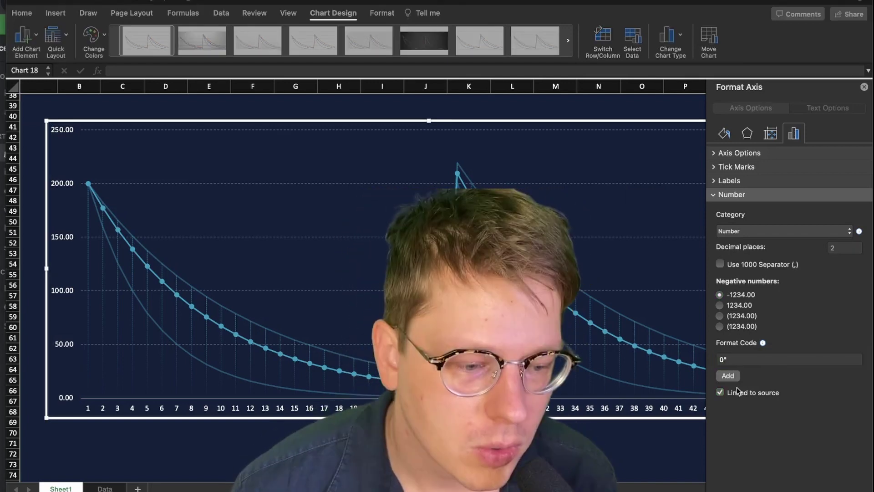
{"action": "left_click", "coordinate": [734, 361]}
{"action": "type", "text": "mg"}
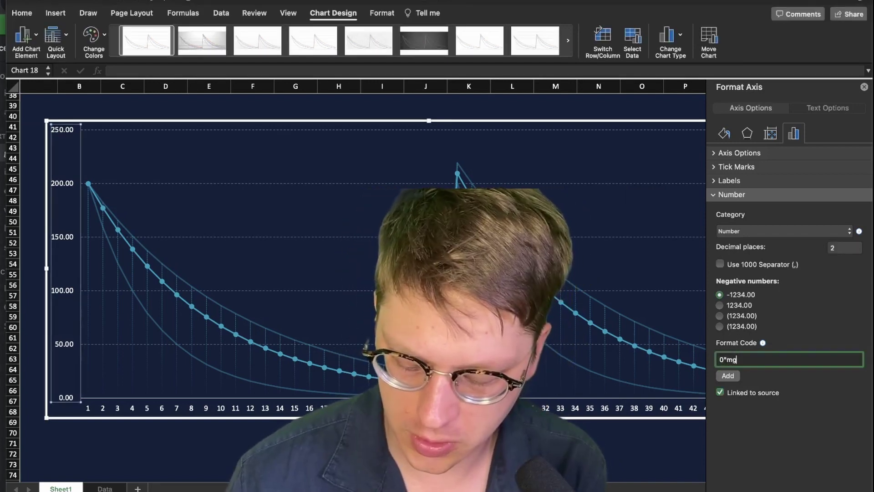
{"action": "type", "text": "\""}
{"action": "left_click", "coordinate": [728, 375]}
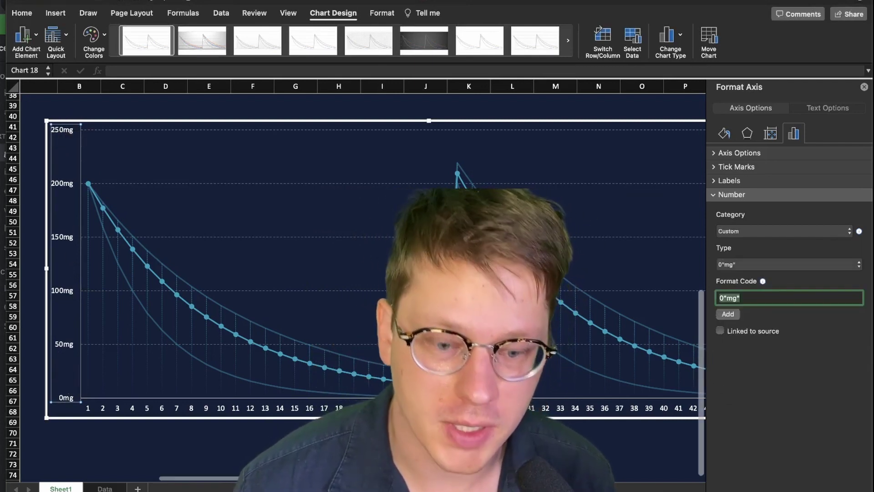
{"action": "left_click", "coordinate": [255, 443]}
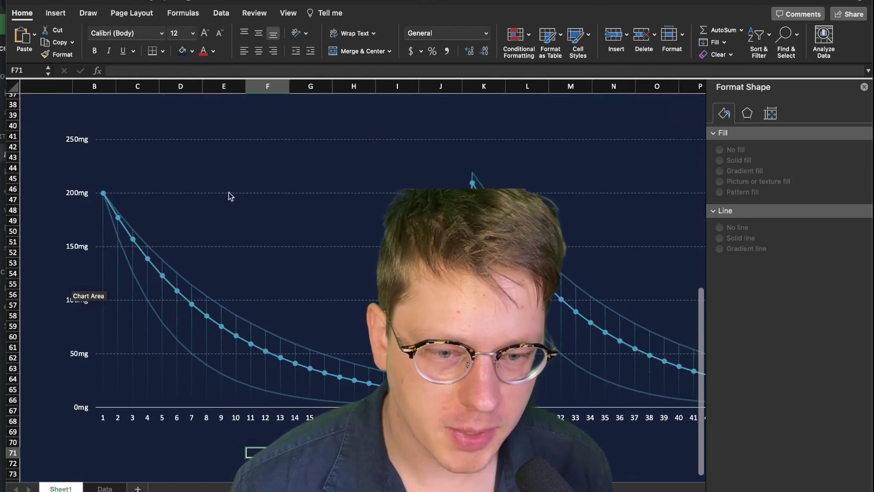
{"action": "left_click", "coordinate": [228, 193]}
{"action": "left_click", "coordinate": [229, 193]}
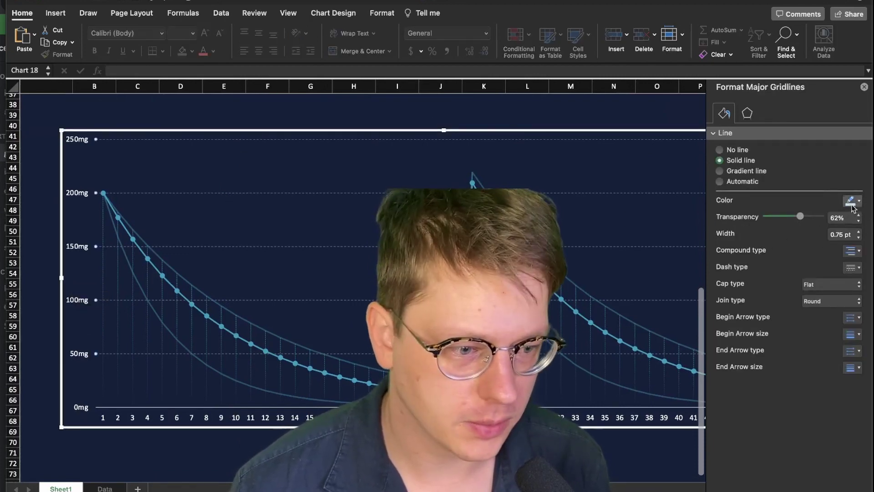
{"action": "key", "text": "Escape"}
{"action": "key", "text": "Escape"}
{"action": "scroll", "coordinate": [227, 321], "scroll_direction": "up", "scroll_amount": 4}
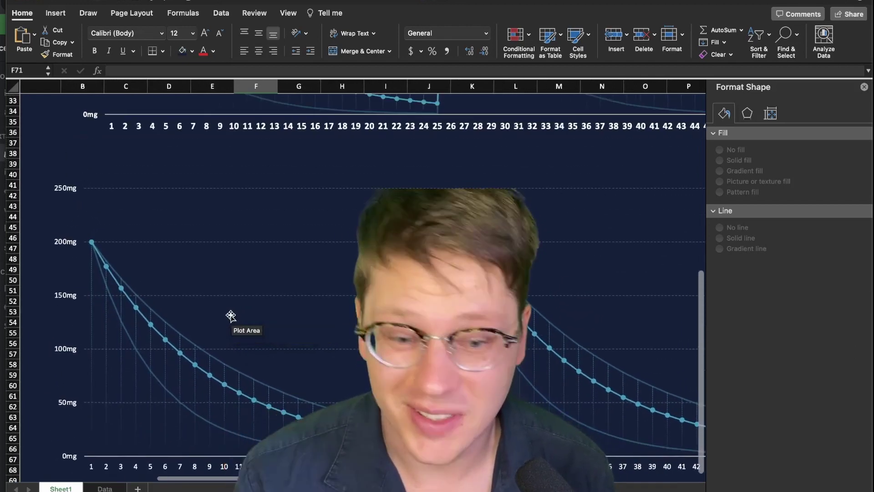
{"action": "scroll", "coordinate": [230, 316], "scroll_direction": "down", "scroll_amount": 4}
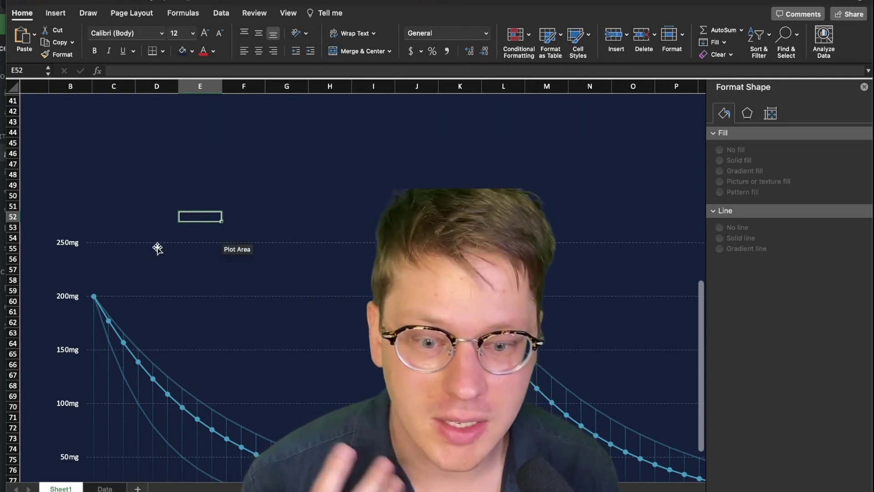
Draw a 0.75 pt vertical line rising from the 200mg starting point
{"action": "left_click", "coordinate": [55, 13]}
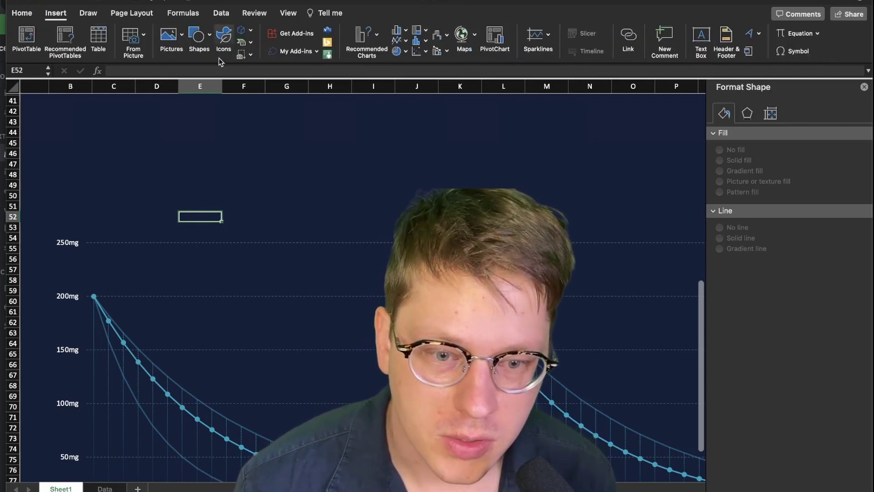
{"action": "left_click", "coordinate": [201, 39]}
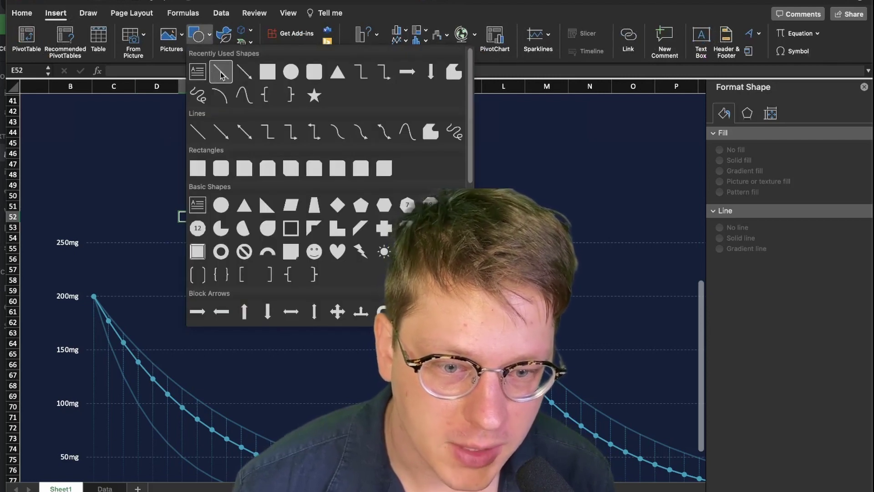
{"action": "left_click", "coordinate": [220, 73]}
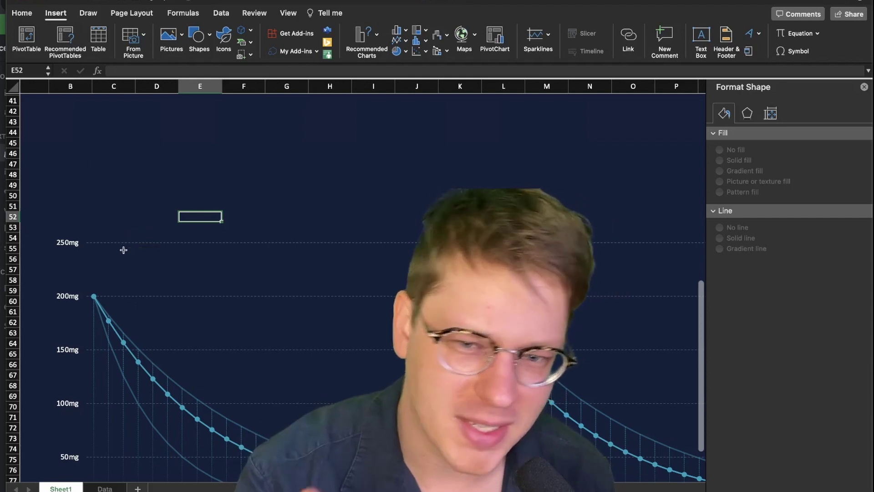
{"action": "left_click_drag", "start_coordinate": [93, 159], "coordinate": [93, 288]}
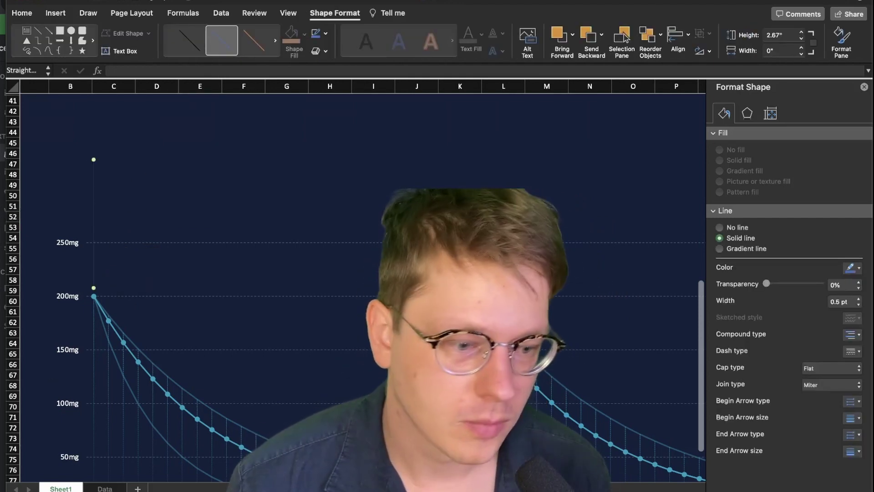
{"action": "left_click", "coordinate": [859, 298]}
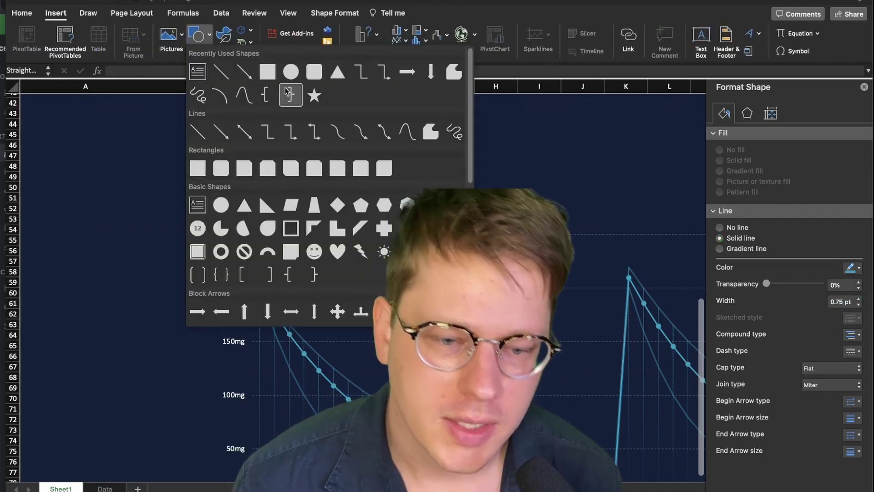
Draw a narrow rectangle above the chart's start with no outline and the recent blue fill
{"action": "left_click", "coordinate": [274, 79]}
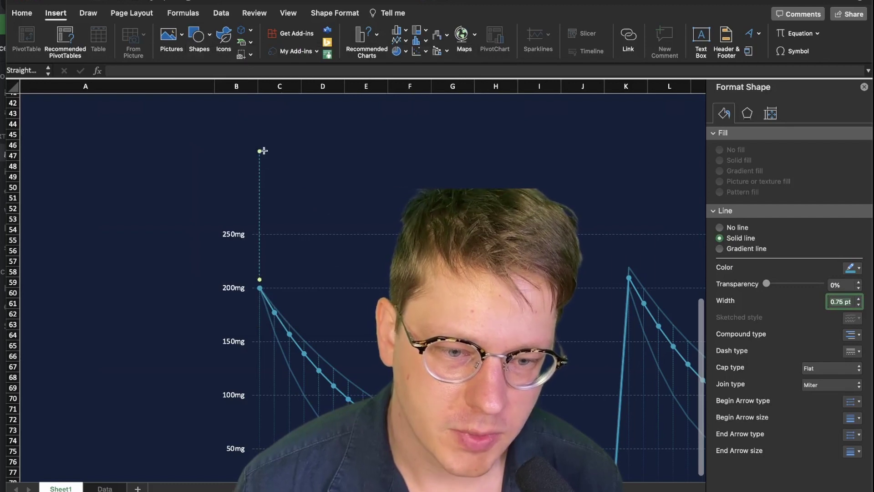
{"action": "left_click_drag", "start_coordinate": [263, 150], "coordinate": [269, 213]}
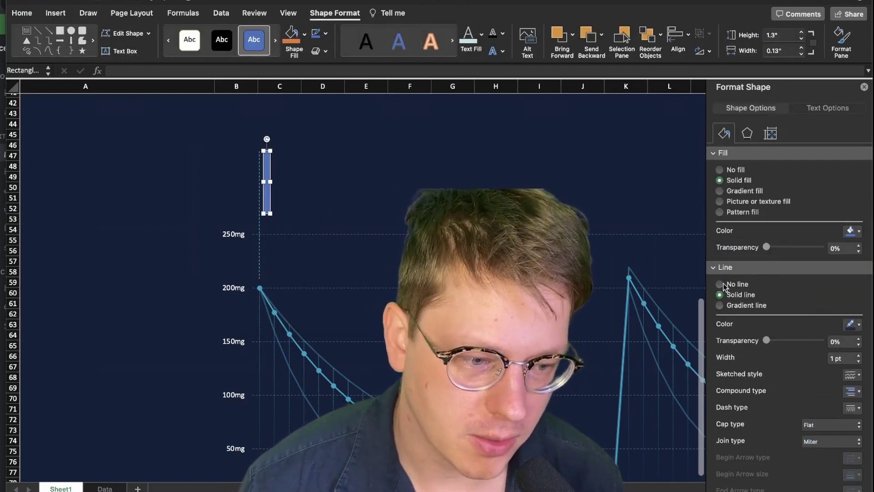
{"action": "left_click", "coordinate": [720, 284]}
{"action": "left_click", "coordinate": [851, 231]}
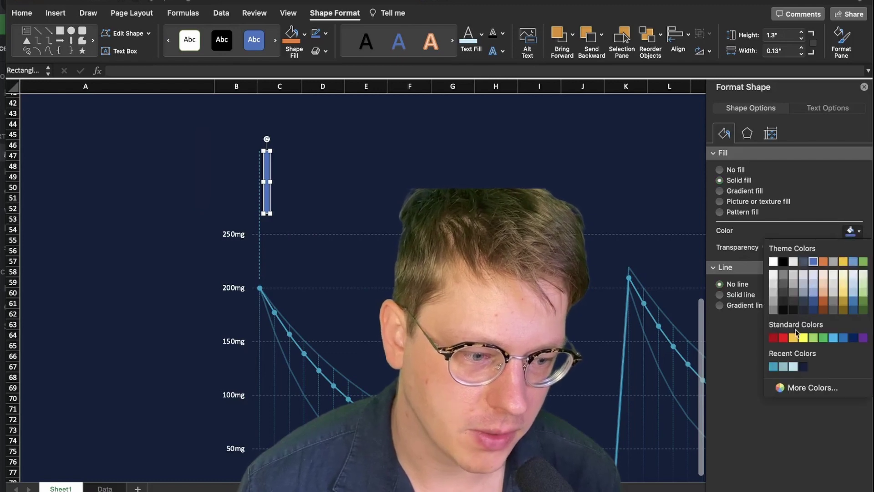
{"action": "left_click", "coordinate": [772, 367]}
{"action": "left_click", "coordinate": [409, 167]}
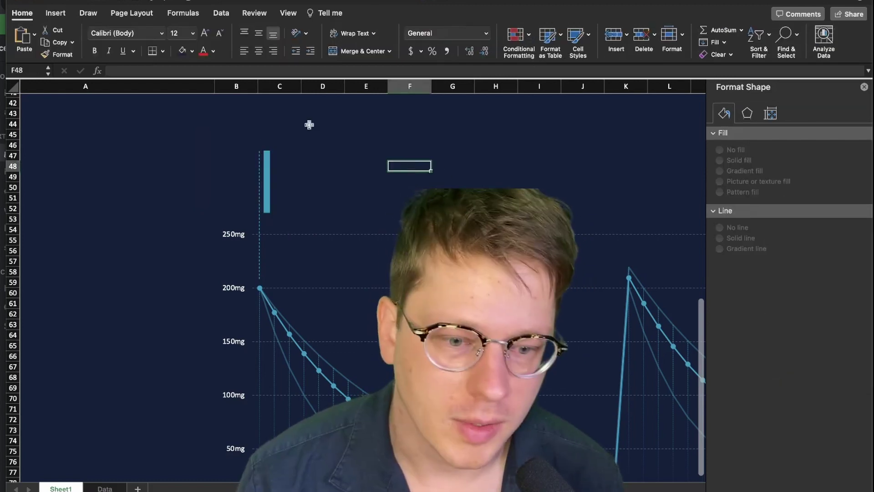
Draw a text box beside the blue bar with no fill and no outline
{"action": "left_click", "coordinate": [55, 13]}
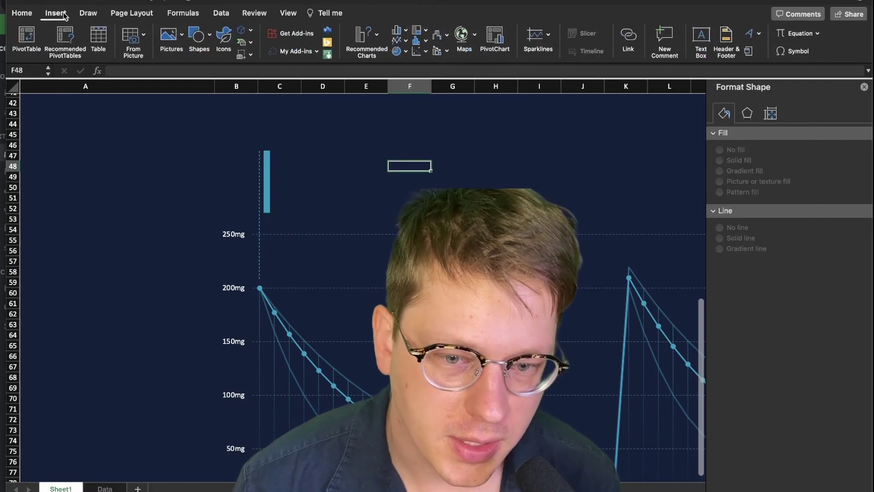
{"action": "left_click", "coordinate": [701, 40]}
{"action": "left_click_drag", "start_coordinate": [273, 151], "coordinate": [406, 214]}
{"action": "left_click_drag", "start_coordinate": [376, 152], "coordinate": [377, 149]}
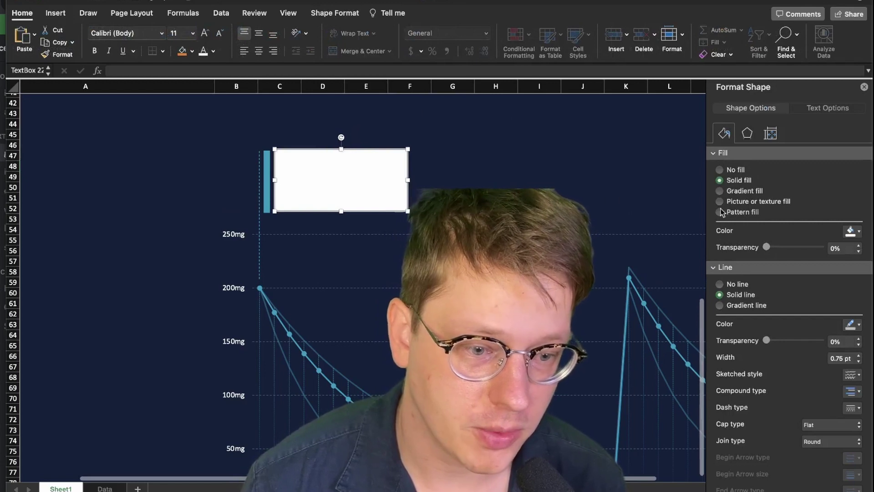
{"action": "left_click", "coordinate": [731, 169]}
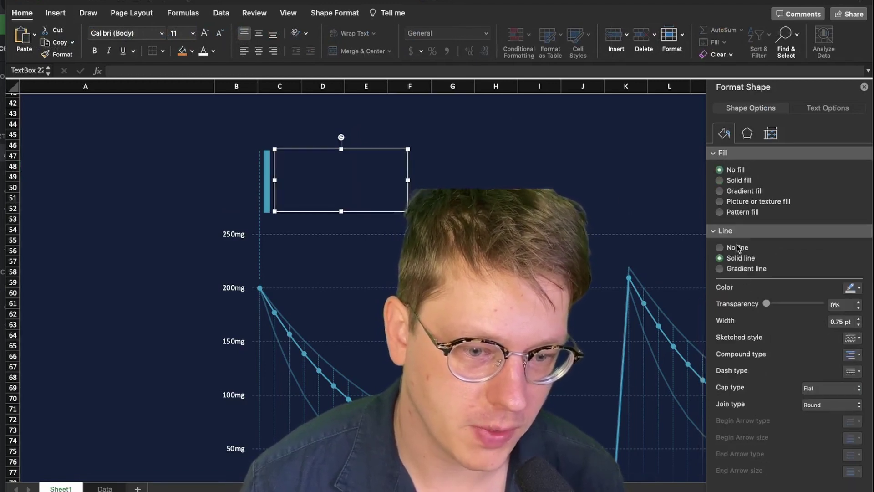
{"action": "left_click", "coordinate": [737, 247]}
Paste the '8am you drink 200mg of caffeine' callout text and set it to 16 pt
{"action": "scroll", "coordinate": [309, 228], "scroll_direction": "up", "scroll_amount": 3}
{"action": "left_click", "coordinate": [308, 228]}
{"action": "type", "text": "At 8am you drink 200mg of caffeine (roughly 2 cups of coffee)"}
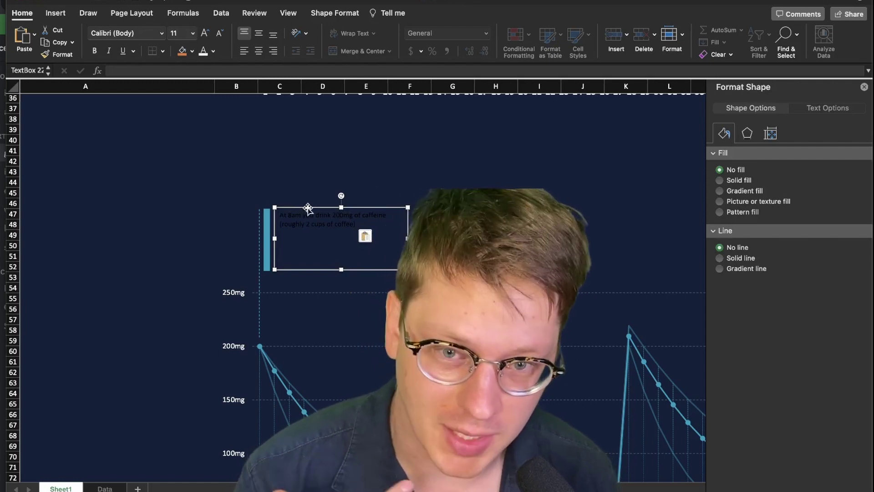
{"action": "scroll", "coordinate": [303, 204], "scroll_direction": "down", "scroll_amount": 1}
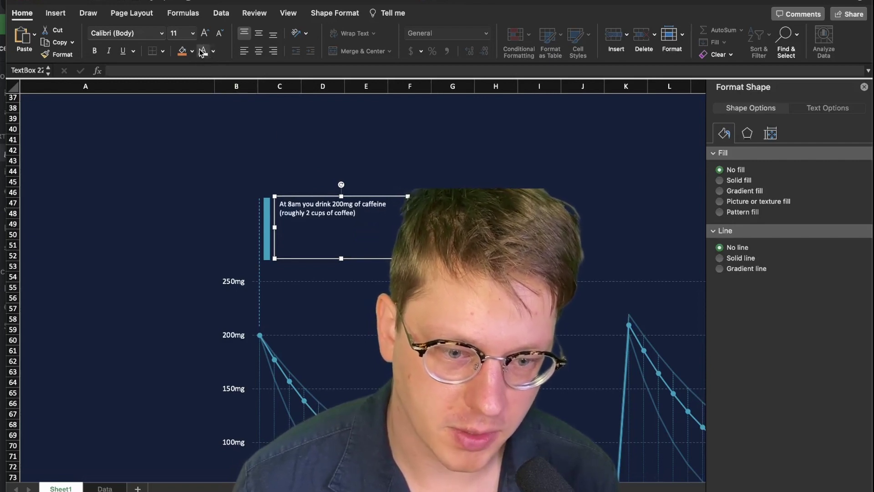
{"action": "scroll", "coordinate": [200, 39], "scroll_direction": "up", "scroll_amount": 5}
{"action": "left_click", "coordinate": [193, 33]}
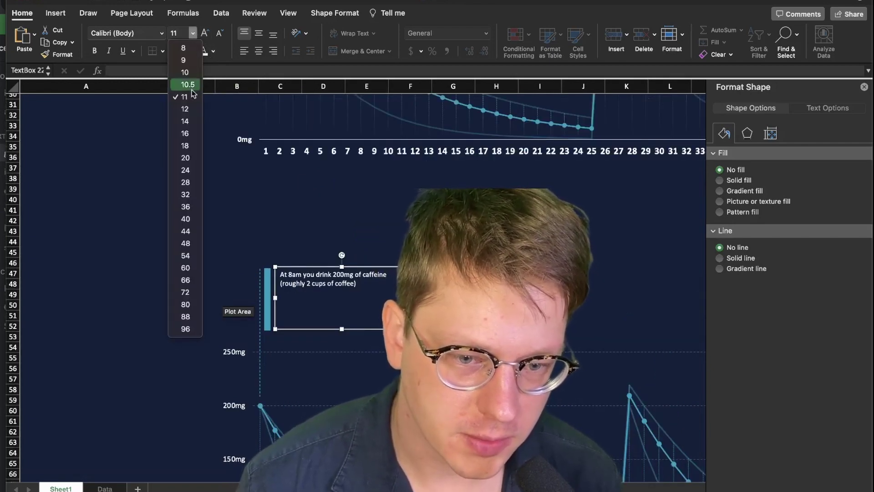
{"action": "left_click", "coordinate": [184, 133]}
Colour the callout text pale blue, sampled from the blue bar and lightened
{"action": "scroll", "coordinate": [269, 318], "scroll_direction": "up", "scroll_amount": 2}
{"action": "left_click", "coordinate": [267, 341]}
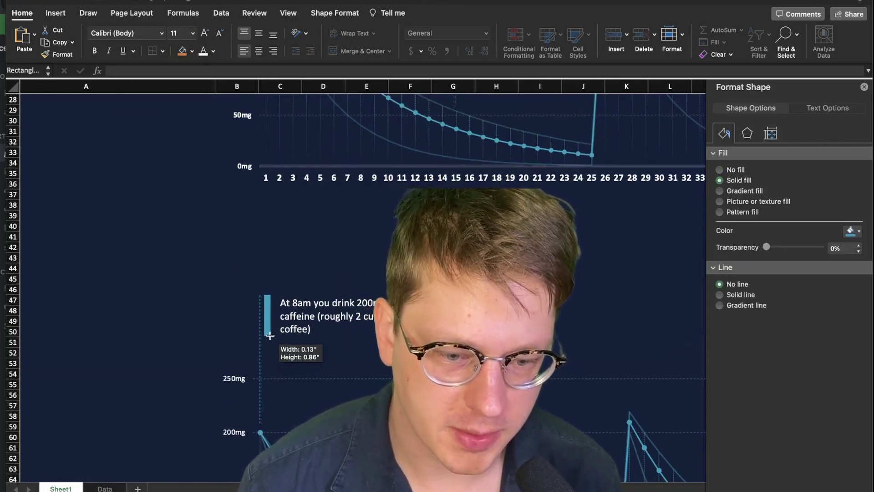
{"action": "left_click", "coordinate": [313, 322]}
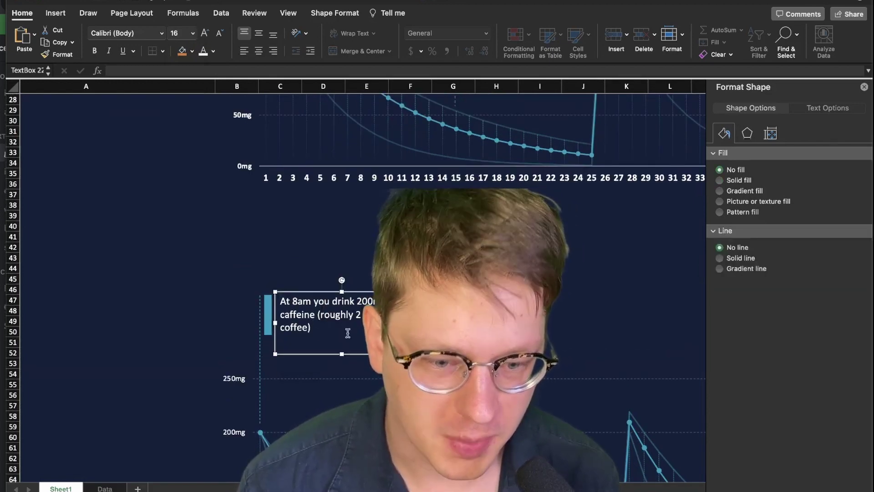
{"action": "left_click", "coordinate": [213, 51]}
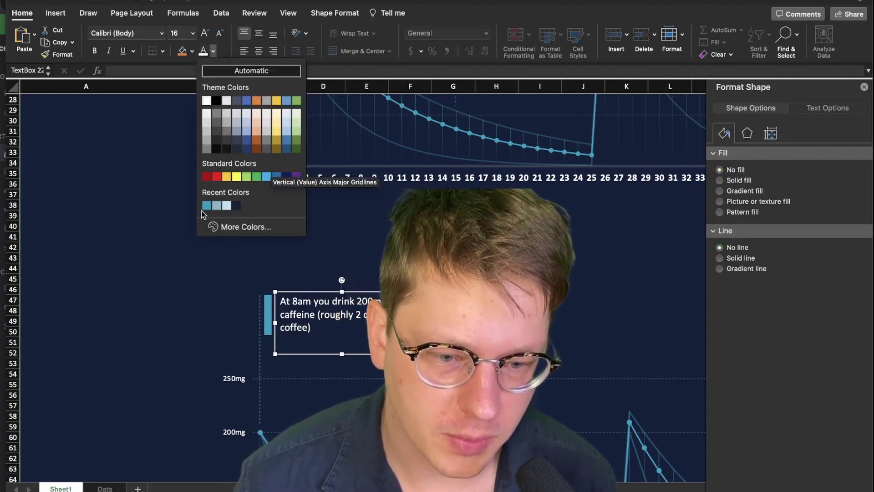
{"action": "left_click", "coordinate": [246, 226]}
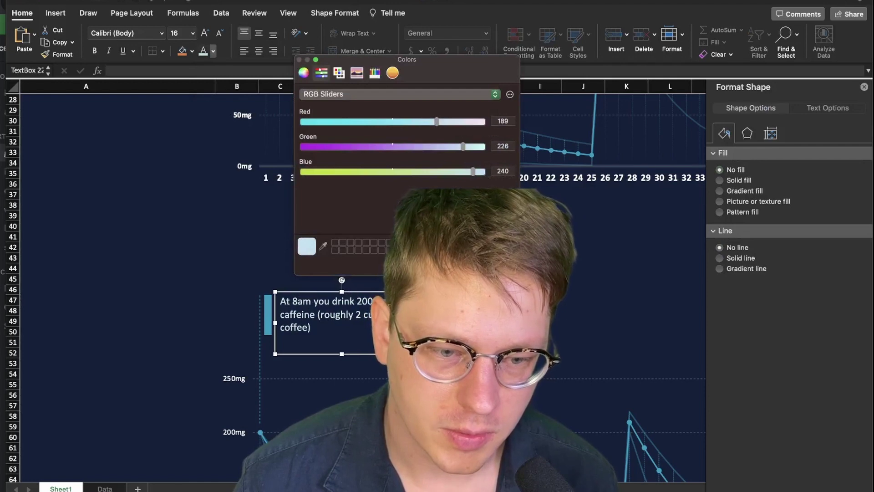
{"action": "left_click", "coordinate": [322, 245]}
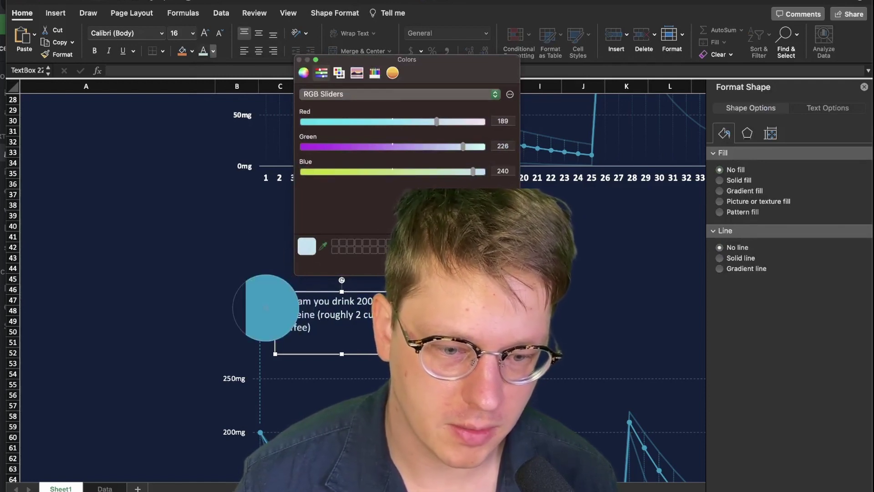
{"action": "left_click", "coordinate": [268, 308]}
{"action": "left_click", "coordinate": [303, 73]}
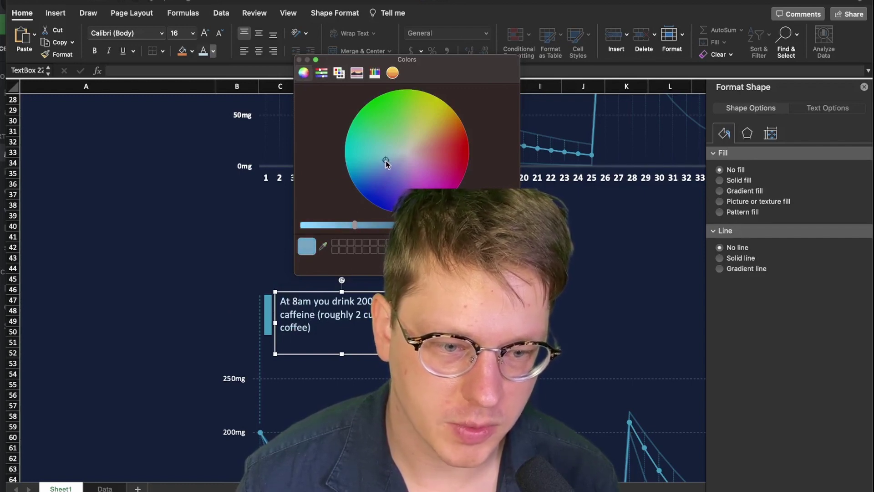
{"action": "left_click_drag", "start_coordinate": [355, 224], "coordinate": [329, 225]}
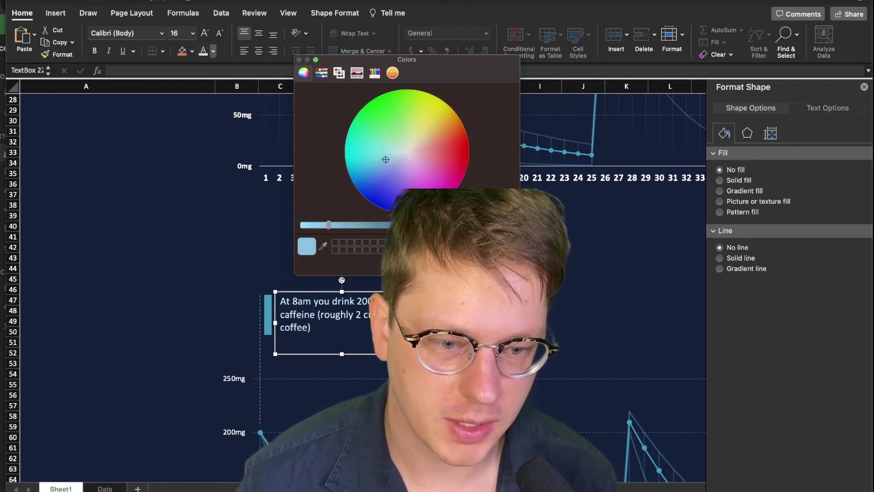
{"action": "left_click", "coordinate": [321, 73]}
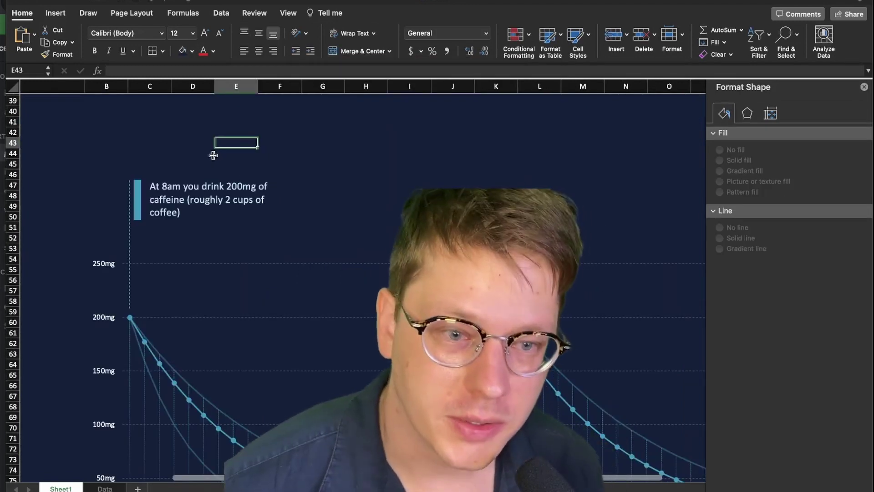
Duplicate the drop line, bar and callout together and move the copy right toward column G
{"action": "left_click", "coordinate": [145, 190]}
{"action": "left_click", "coordinate": [193, 164]}
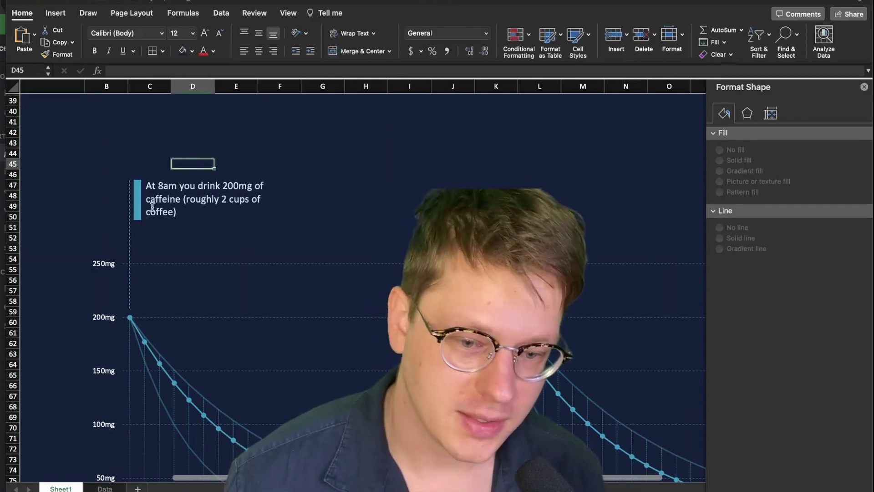
{"action": "left_click", "coordinate": [129, 196]}
{"action": "left_click", "coordinate": [176, 190]}
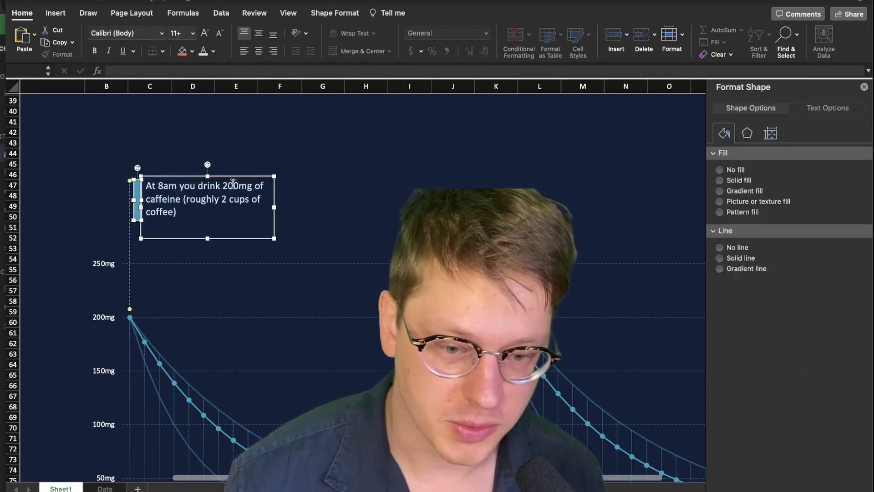
{"action": "key", "text": "super+d"}
{"action": "left_click_drag", "start_coordinate": [185, 186], "coordinate": [364, 177]}
{"action": "scroll", "coordinate": [318, 227], "scroll_direction": "right", "scroll_amount": 3}
{"action": "scroll", "coordinate": [319, 228], "scroll_direction": "down", "scroll_amount": 2}
{"action": "left_click", "coordinate": [210, 219]}
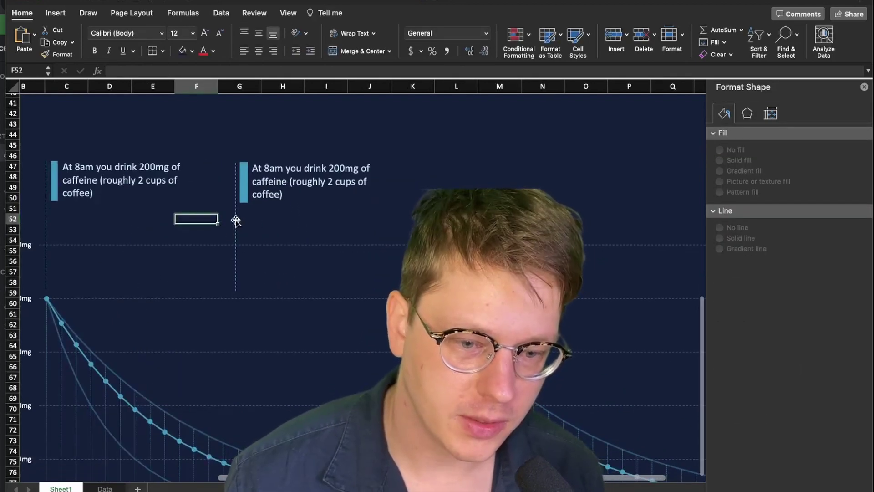
Shift the duplicated drop line and text box slightly further right
{"action": "left_click", "coordinate": [234, 287]}
{"action": "scroll", "coordinate": [236, 292], "scroll_direction": "down", "scroll_amount": 1}
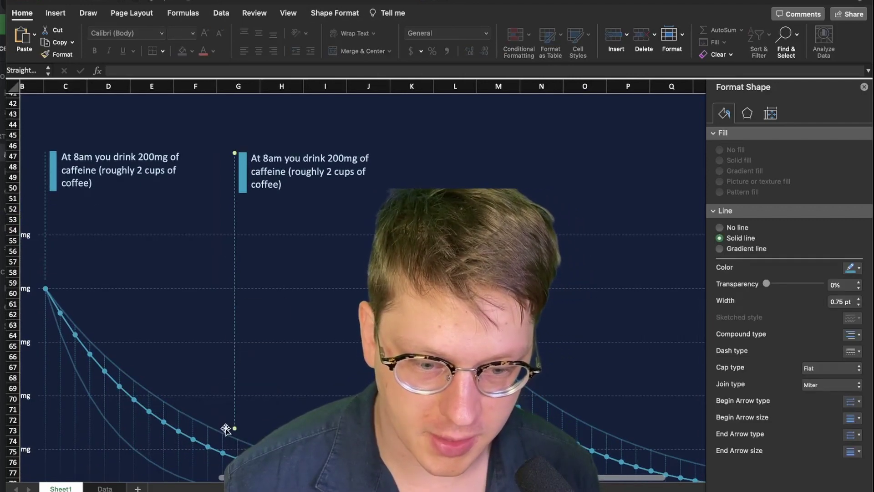
{"action": "scroll", "coordinate": [223, 426], "scroll_direction": "right", "scroll_amount": 3}
{"action": "scroll", "coordinate": [209, 273], "scroll_direction": "up", "scroll_amount": 1}
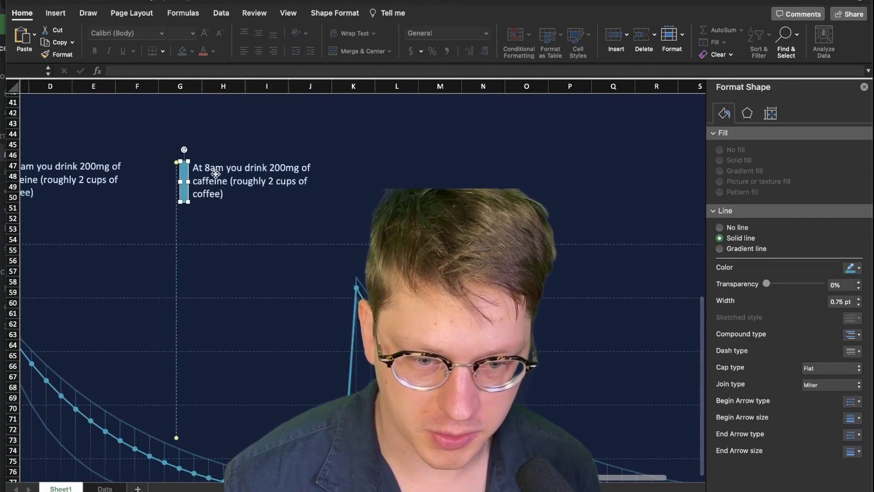
{"action": "left_click", "coordinate": [216, 174], "text": "shift"}
{"action": "left_click_drag", "start_coordinate": [216, 174], "coordinate": [246, 174]}
{"action": "scroll", "coordinate": [219, 372], "scroll_direction": "down", "scroll_amount": 5}
{"action": "scroll", "coordinate": [214, 327], "scroll_direction": "up", "scroll_amount": 3}
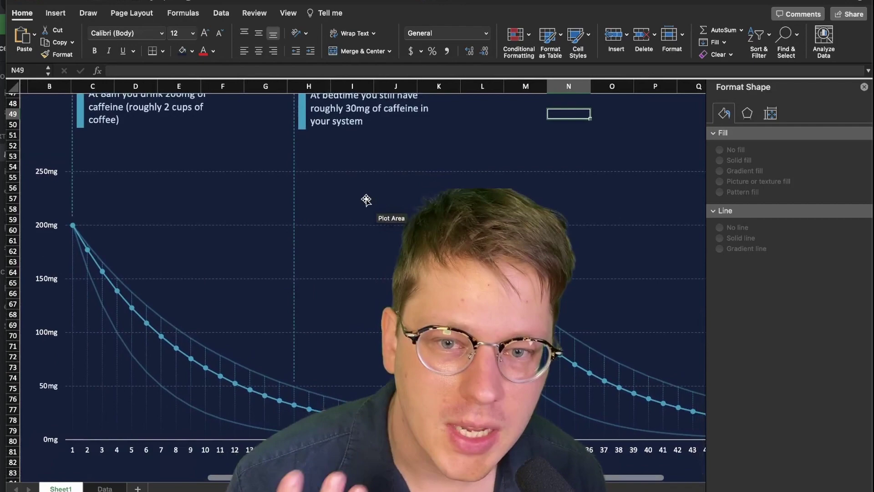
Paste a copy of the callout box reading 'At bedtime you still have roughly 30mg of caffeine in your system'
{"action": "scroll", "coordinate": [366, 199], "scroll_direction": "down", "scroll_amount": 2}
{"action": "scroll", "coordinate": [364, 200], "scroll_direction": "up", "scroll_amount": 6}
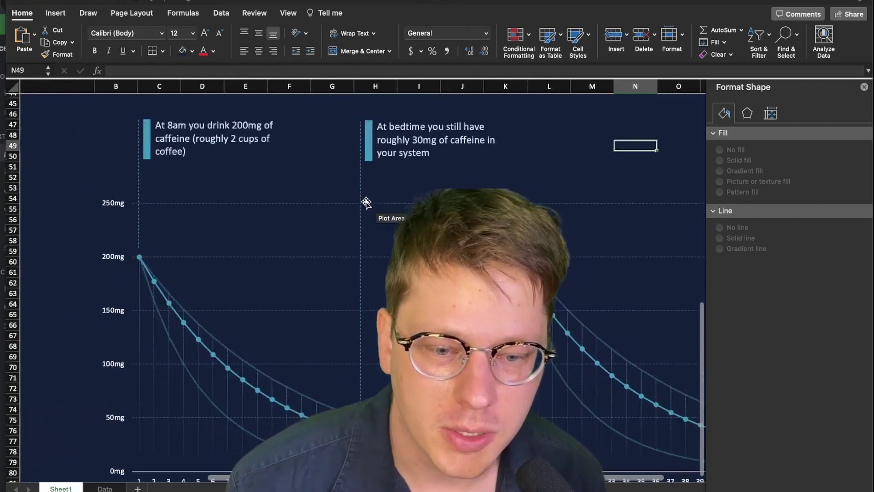
{"action": "scroll", "coordinate": [362, 200], "scroll_direction": "down", "scroll_amount": 3}
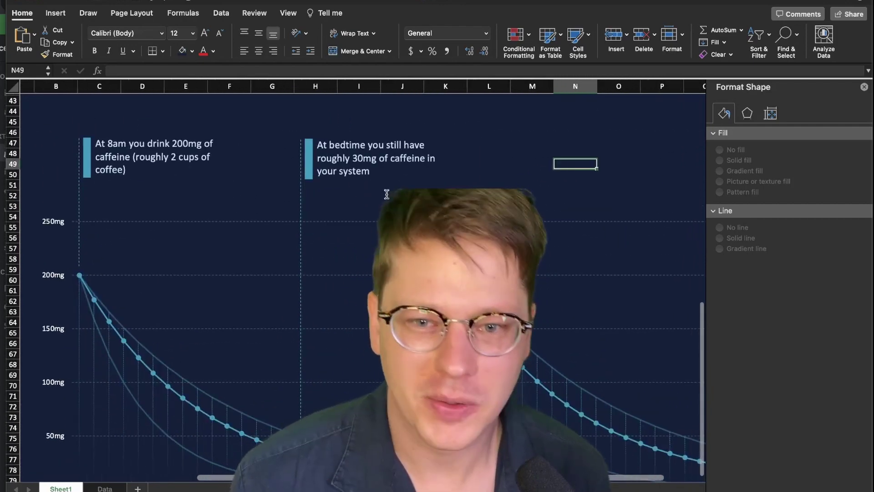
{"action": "scroll", "coordinate": [387, 193], "scroll_direction": "left", "scroll_amount": 2}
{"action": "scroll", "coordinate": [390, 199], "scroll_direction": "down", "scroll_amount": 2}
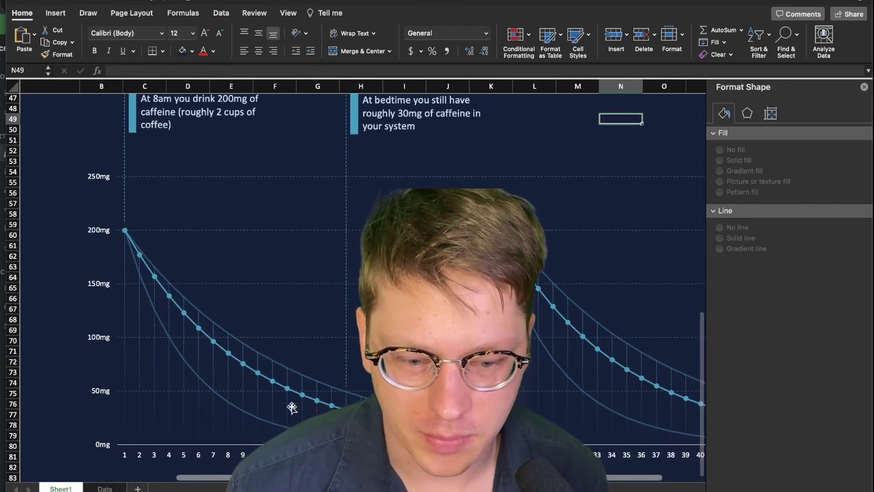
{"action": "scroll", "coordinate": [274, 205], "scroll_direction": "right", "scroll_amount": 2}
{"action": "scroll", "coordinate": [215, 210], "scroll_direction": "up", "scroll_amount": 4}
{"action": "left_click", "coordinate": [137, 175]}
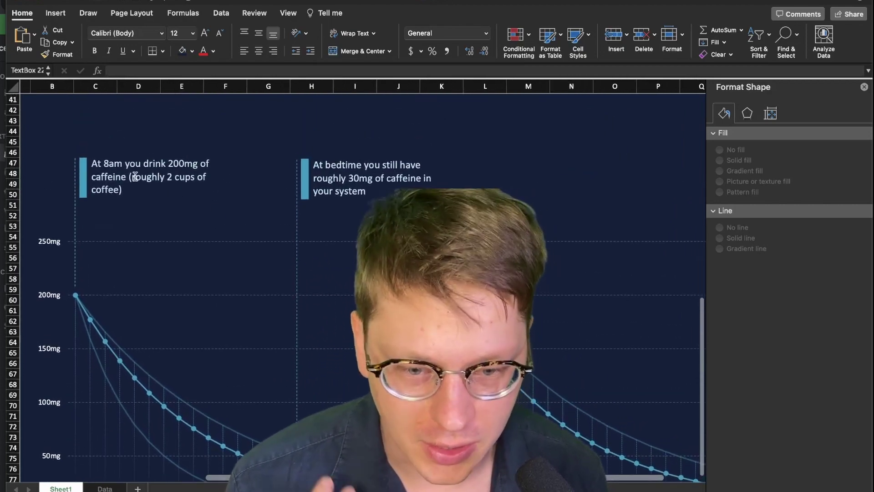
{"action": "key", "text": "cmd+v"}
{"action": "scroll", "coordinate": [300, 157], "scroll_direction": "right", "scroll_amount": 3}
{"action": "scroll", "coordinate": [300, 157], "scroll_direction": "down", "scroll_amount": 3}
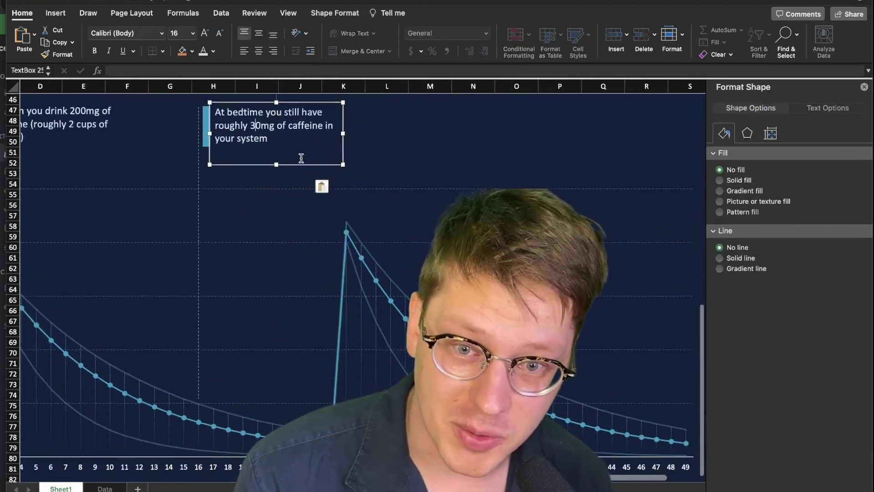
{"action": "scroll", "coordinate": [298, 162], "scroll_direction": "up", "scroll_amount": 3}
{"action": "scroll", "coordinate": [299, 155], "scroll_direction": "right", "scroll_amount": 2}
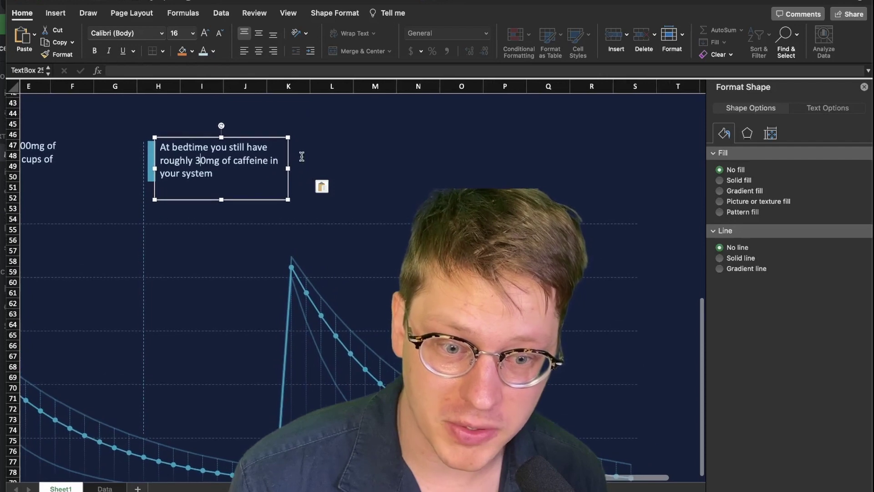
{"action": "left_click", "coordinate": [298, 147]}
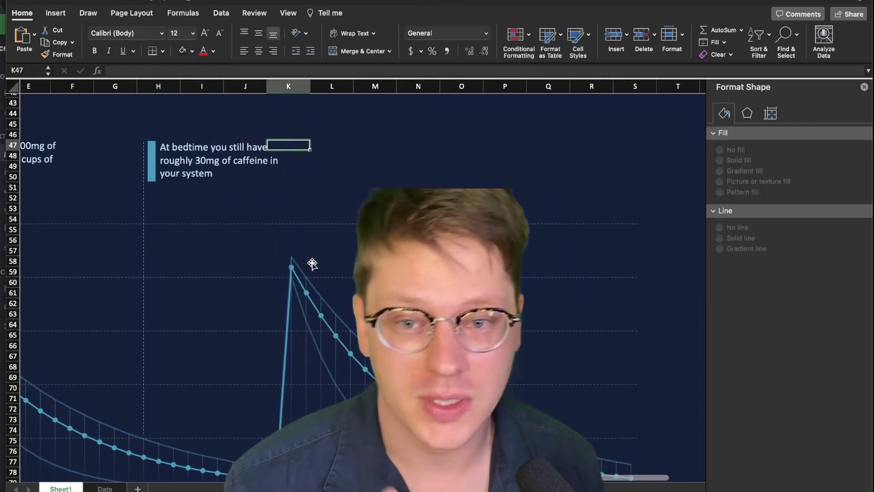
{"action": "scroll", "coordinate": [329, 201], "scroll_direction": "right", "scroll_amount": 2}
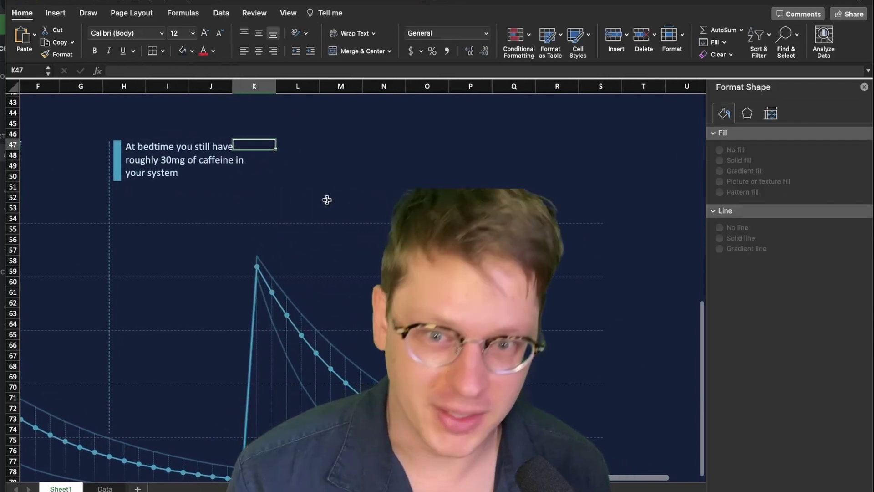
{"action": "scroll", "coordinate": [324, 200], "scroll_direction": "left", "scroll_amount": 3}
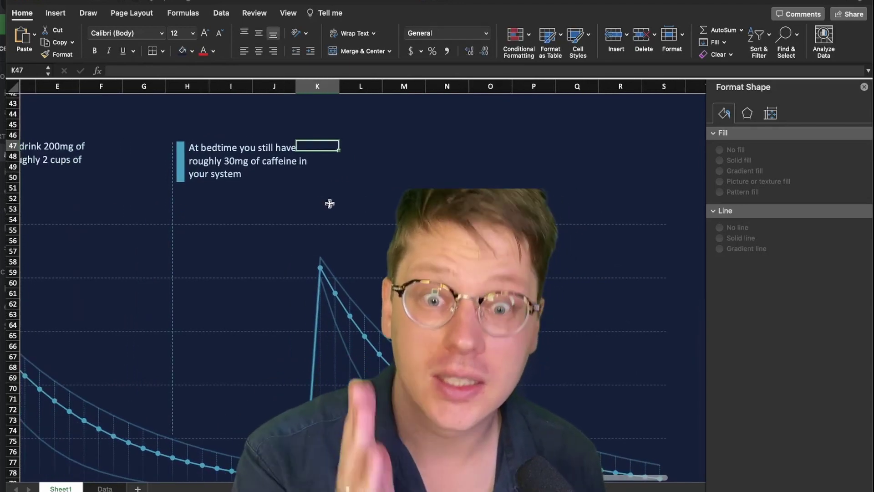
{"action": "scroll", "coordinate": [324, 210], "scroll_direction": "left", "scroll_amount": 1}
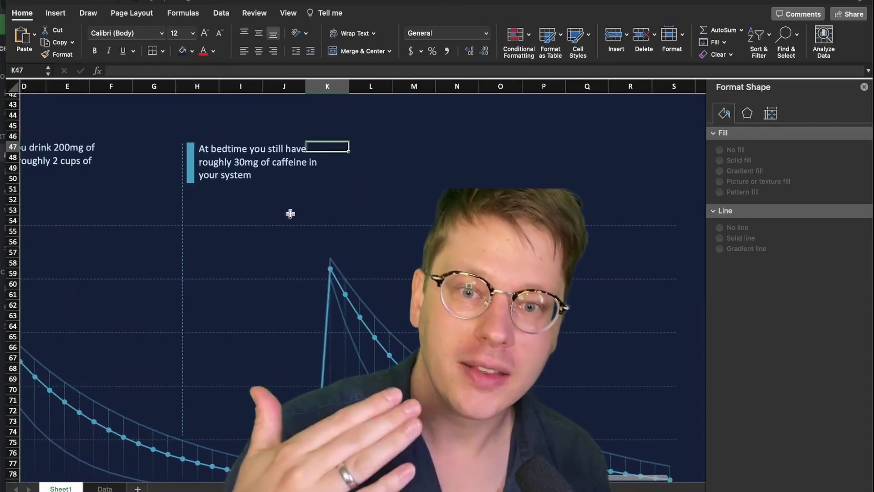
{"action": "scroll", "coordinate": [258, 179], "scroll_direction": "right", "scroll_amount": 3}
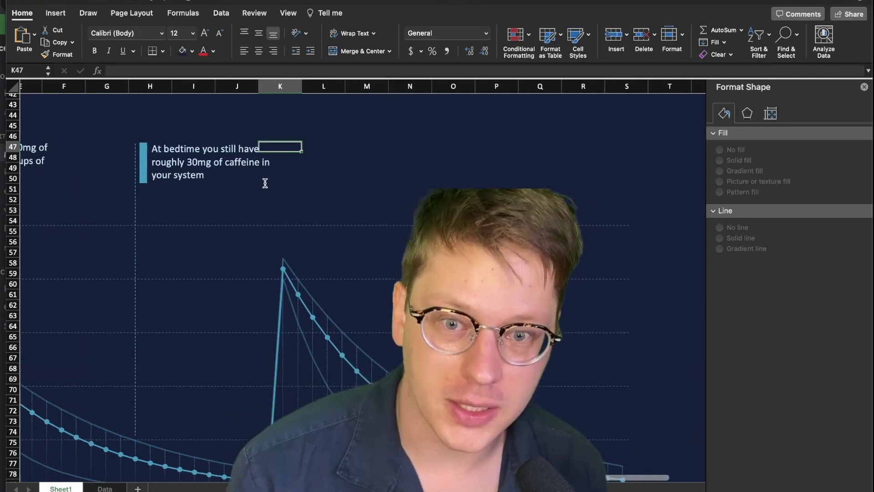
Select the copied callout and its accent bar at the day-2 spike
{"action": "scroll", "coordinate": [272, 172], "scroll_direction": "left", "scroll_amount": 10}
{"action": "scroll", "coordinate": [272, 172], "scroll_direction": "up", "scroll_amount": 3}
{"action": "left_click", "coordinate": [117, 231]}
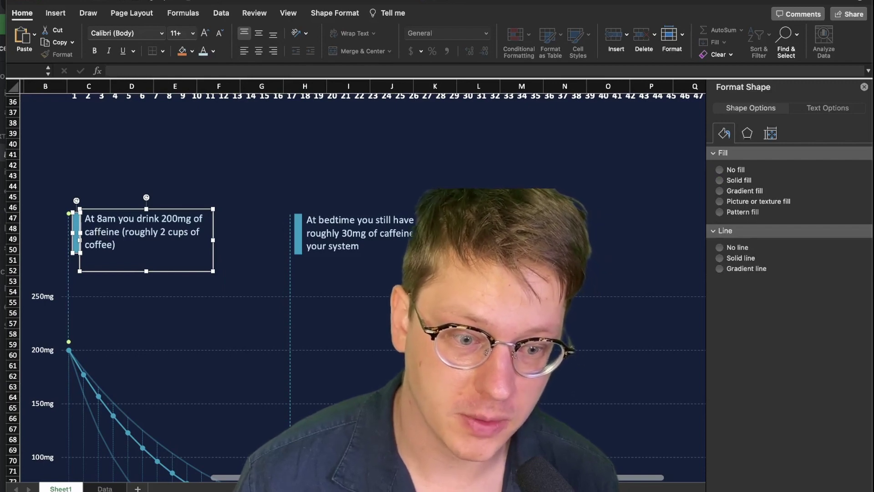
{"action": "scroll", "coordinate": [319, 255], "scroll_direction": "right", "scroll_amount": 8}
{"action": "scroll", "coordinate": [319, 254], "scroll_direction": "up", "scroll_amount": 1}
{"action": "left_click", "coordinate": [323, 258]}
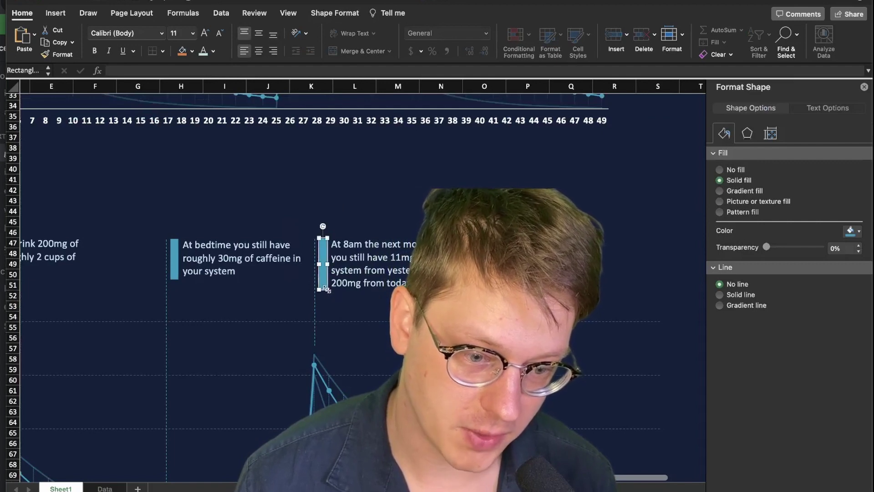
{"action": "left_click", "coordinate": [350, 317]}
{"action": "left_click", "coordinate": [528, 243]}
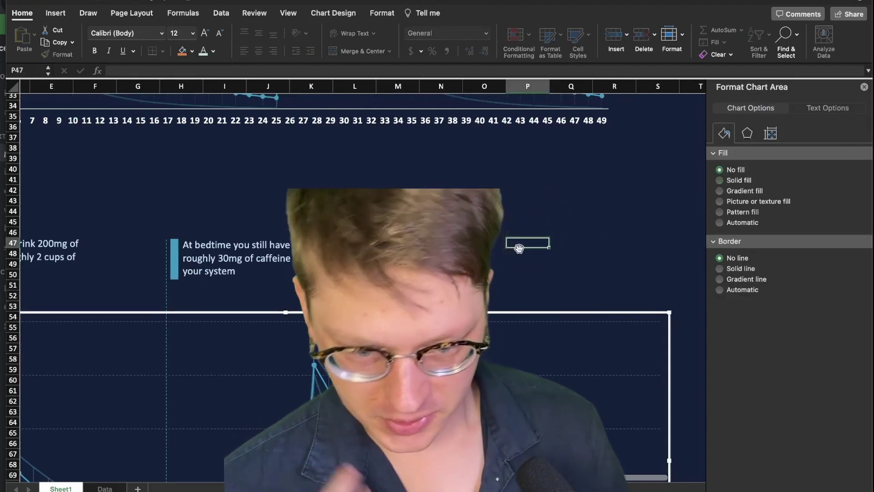
Edit the next-morning callout to note 11mg left from yesterday plus 200mg today
{"action": "scroll", "coordinate": [511, 250], "scroll_direction": "right", "scroll_amount": 2}
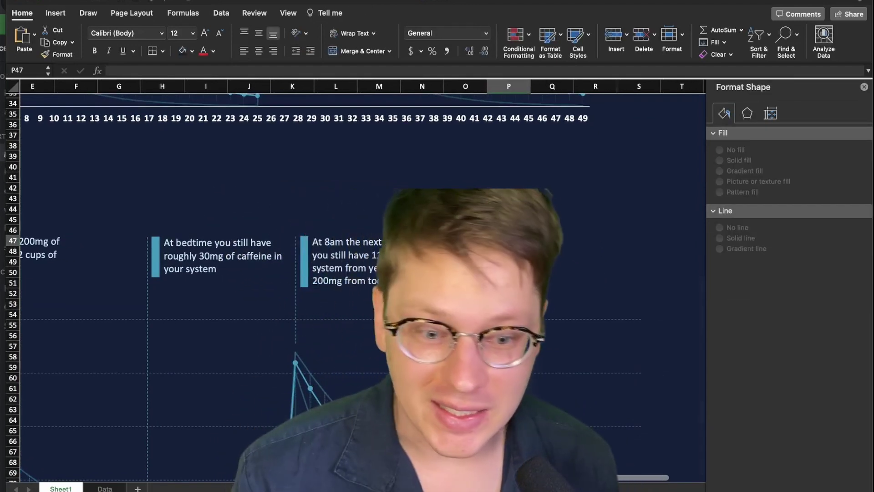
{"action": "left_click", "coordinate": [332, 263]}
{"action": "scroll", "coordinate": [337, 266], "scroll_direction": "down", "scroll_amount": 3}
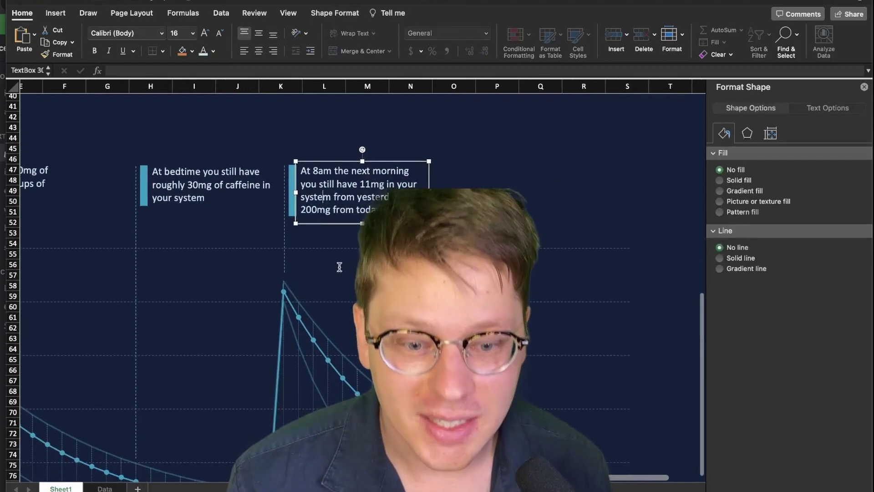
{"action": "scroll", "coordinate": [342, 268], "scroll_direction": "left", "scroll_amount": 2}
{"action": "scroll", "coordinate": [353, 259], "scroll_direction": "left", "scroll_amount": 2}
{"action": "scroll", "coordinate": [353, 260], "scroll_direction": "down", "scroll_amount": 3}
{"action": "scroll", "coordinate": [353, 260], "scroll_direction": "left", "scroll_amount": 3}
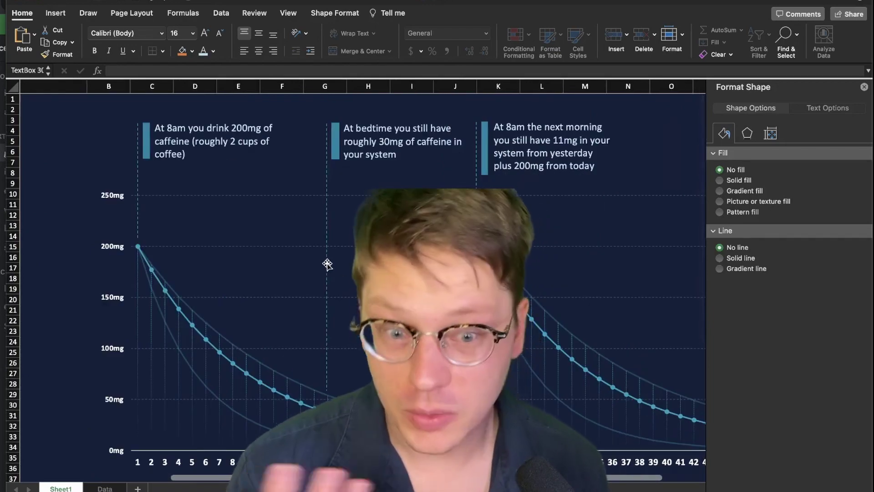
{"action": "scroll", "coordinate": [328, 264], "scroll_direction": "right", "scroll_amount": 5}
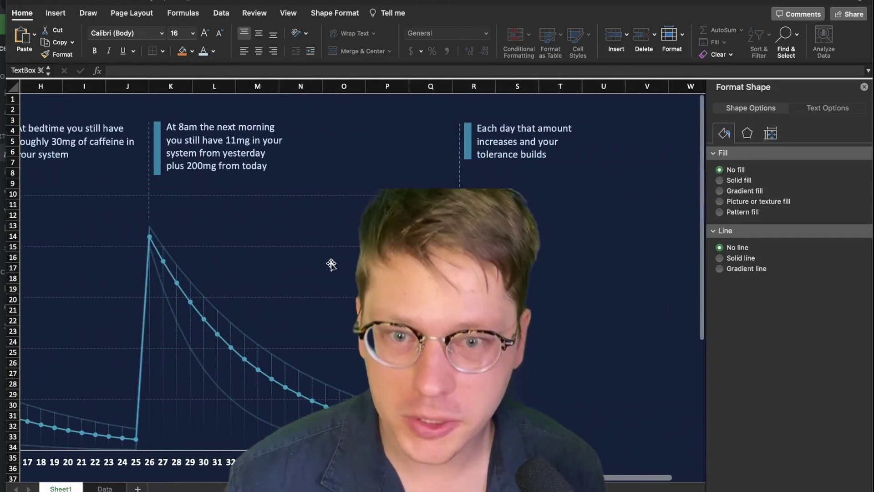
{"action": "scroll", "coordinate": [330, 265], "scroll_direction": "left", "scroll_amount": 4}
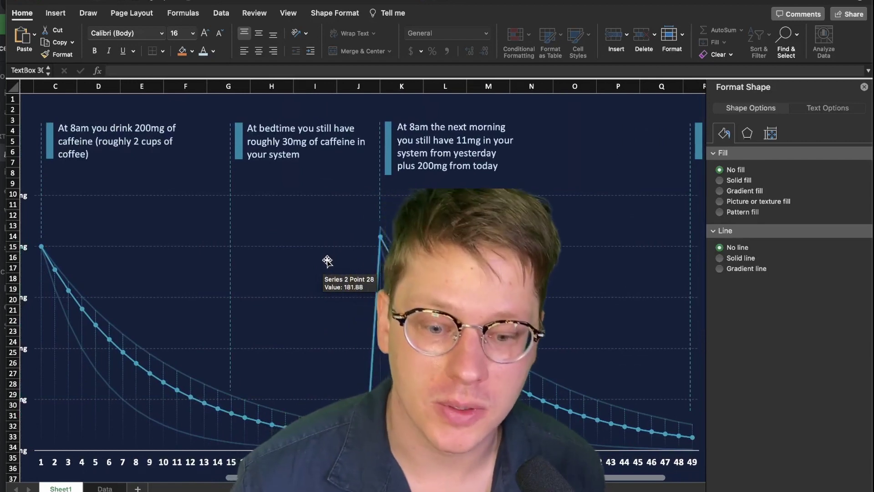
{"action": "scroll", "coordinate": [327, 259], "scroll_direction": "left", "scroll_amount": 1}
{"action": "scroll", "coordinate": [327, 259], "scroll_direction": "left", "scroll_amount": 1}
{"action": "left_click", "coordinate": [328, 260]}
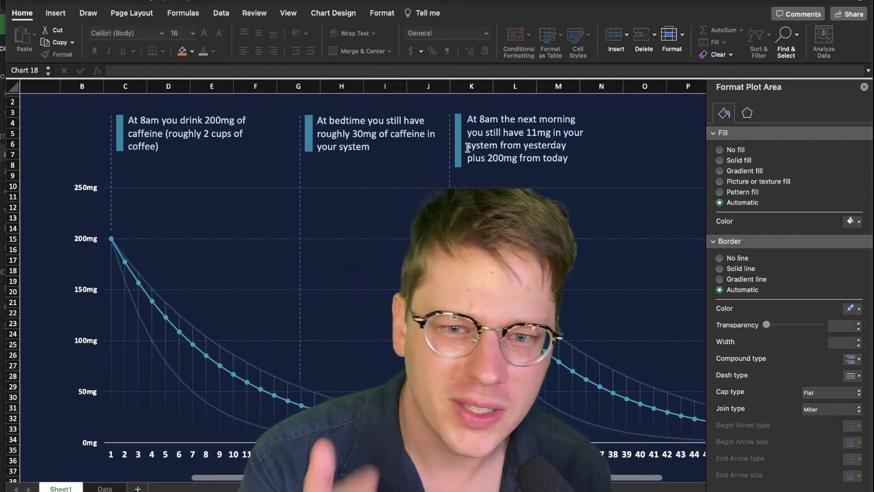
{"action": "scroll", "coordinate": [460, 175], "scroll_direction": "down", "scroll_amount": 3}
{"action": "scroll", "coordinate": [458, 180], "scroll_direction": "up", "scroll_amount": 3}
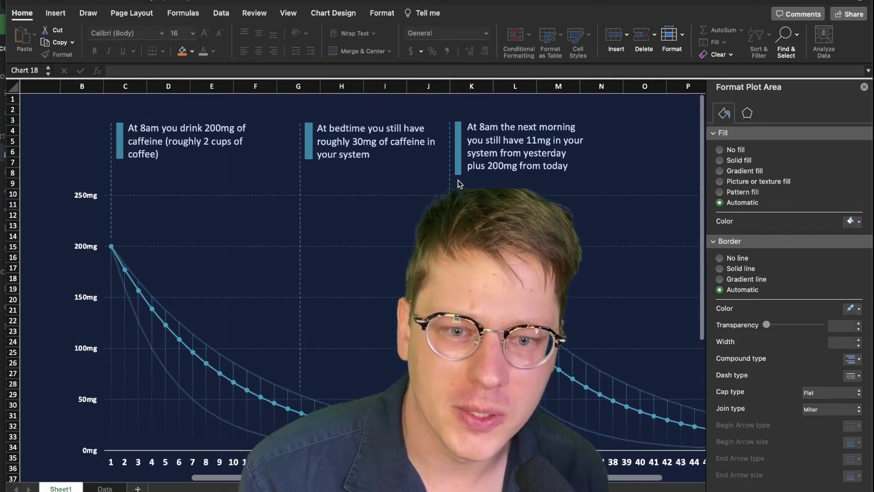
{"action": "scroll", "coordinate": [458, 179], "scroll_direction": "right", "scroll_amount": 5}
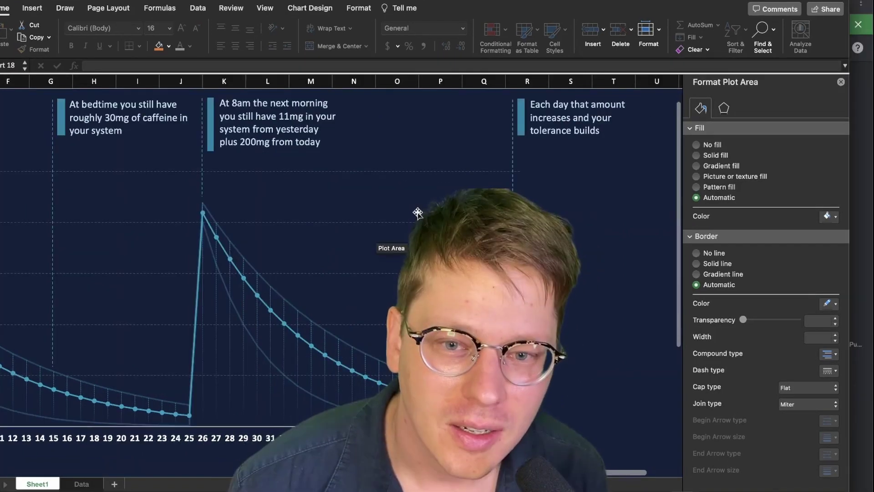
{"action": "scroll", "coordinate": [439, 214], "scroll_direction": "left", "scroll_amount": 6}
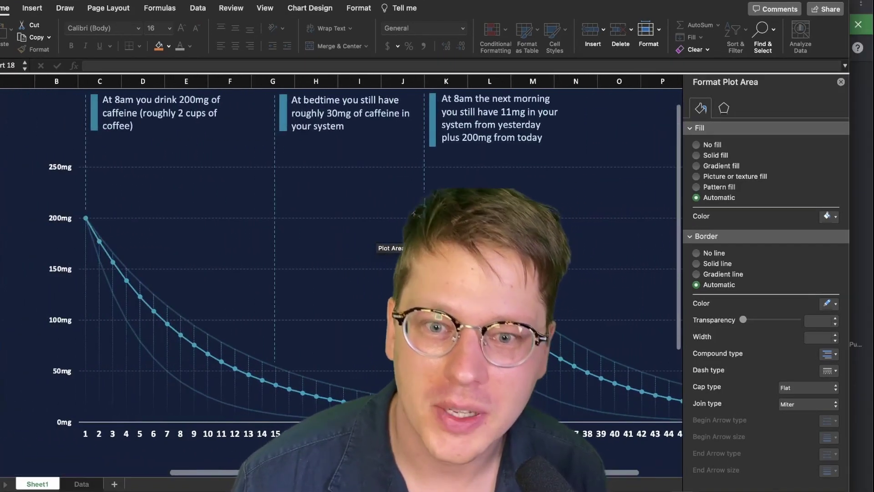
{"action": "scroll", "coordinate": [416, 213], "scroll_direction": "left", "scroll_amount": 5}
{"action": "scroll", "coordinate": [393, 228], "scroll_direction": "right", "scroll_amount": 3}
{"action": "scroll", "coordinate": [392, 228], "scroll_direction": "down", "scroll_amount": 1}
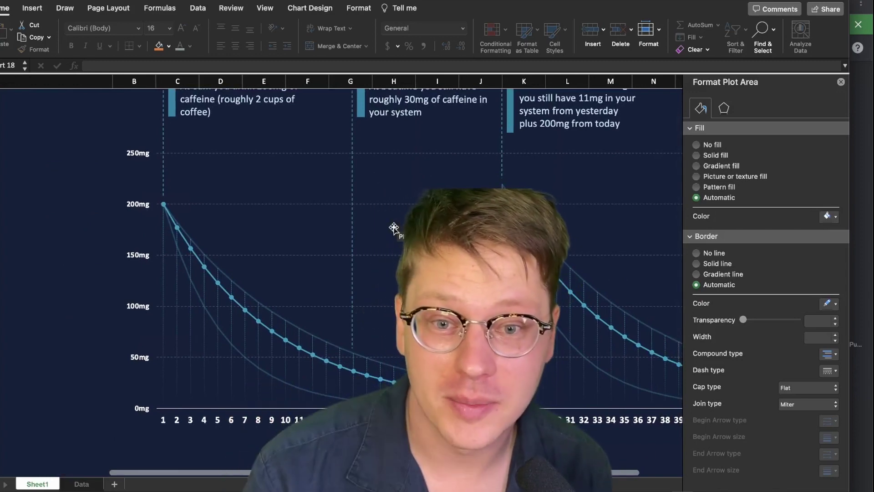
{"action": "scroll", "coordinate": [390, 235], "scroll_direction": "down", "scroll_amount": 1}
{"action": "scroll", "coordinate": [384, 238], "scroll_direction": "up", "scroll_amount": 3}
{"action": "scroll", "coordinate": [383, 240], "scroll_direction": "right", "scroll_amount": 3}
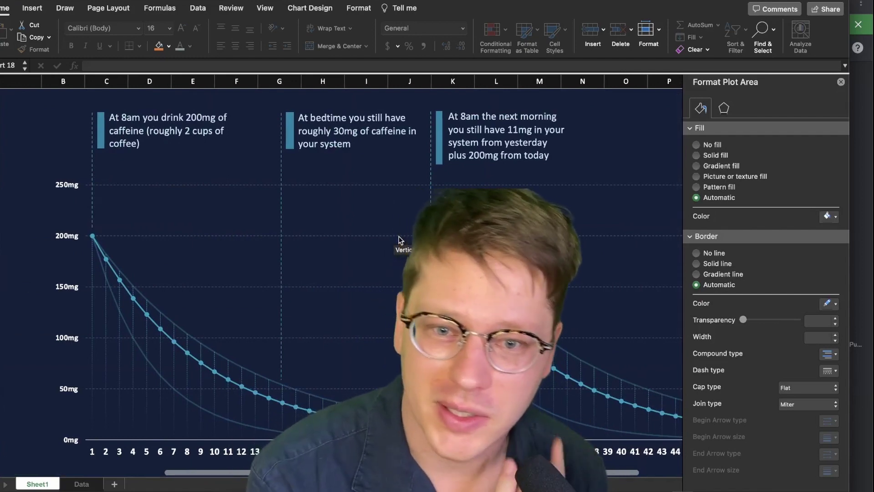
{"action": "scroll", "coordinate": [399, 240], "scroll_direction": "down", "scroll_amount": 1}
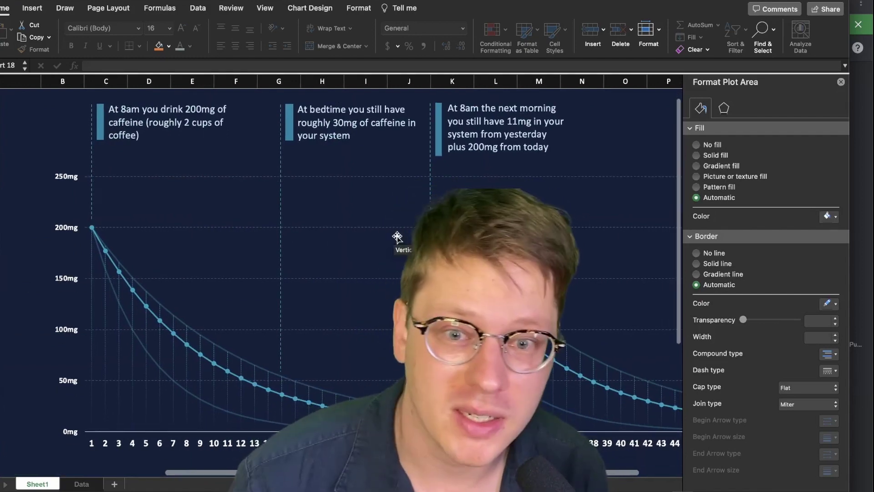
{"action": "scroll", "coordinate": [399, 239], "scroll_direction": "right", "scroll_amount": 10}
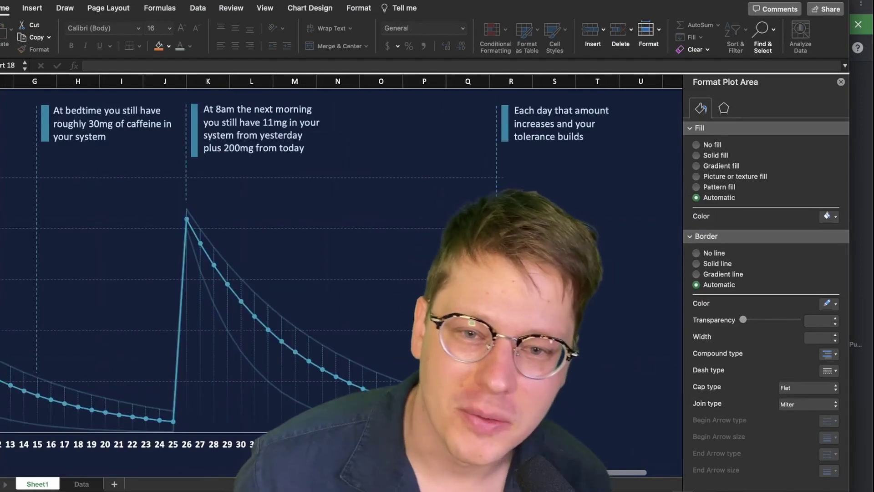